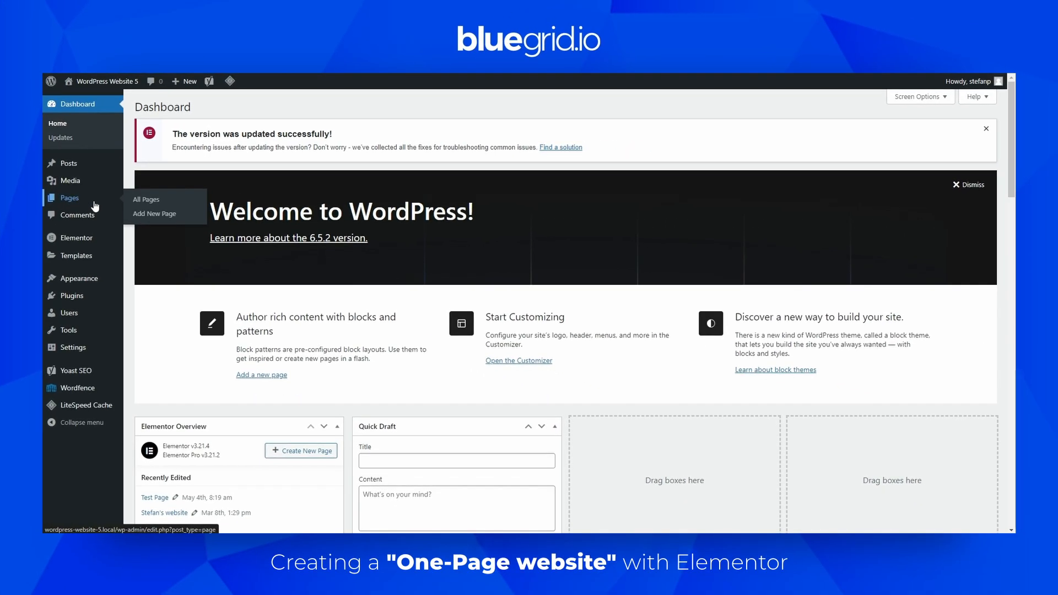
# Open the portfolio website page in Elementor from the All Pages list.
pyautogui.click(138, 199)
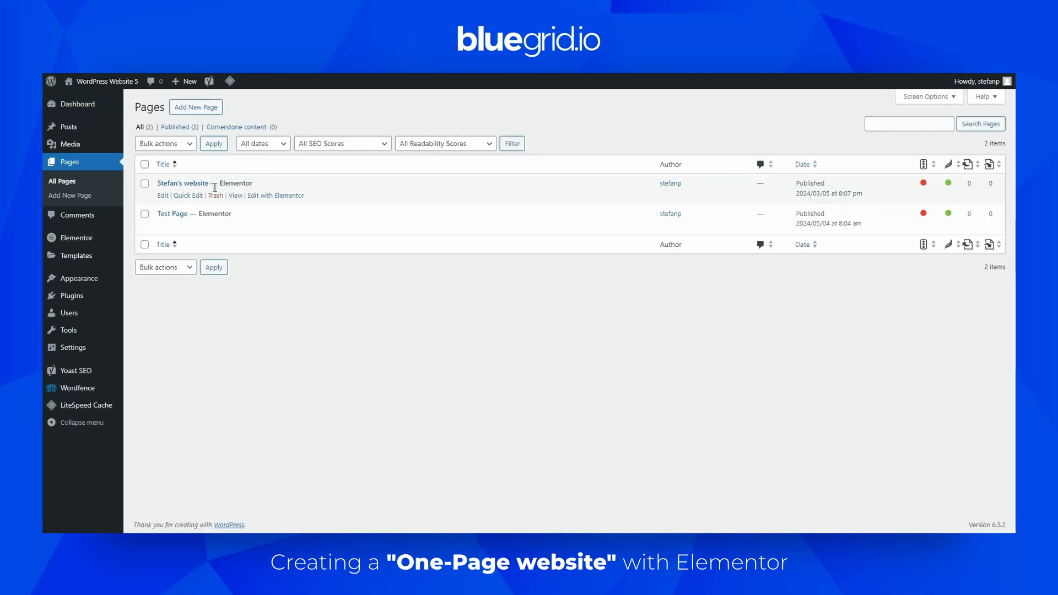
pyautogui.click(274, 197)
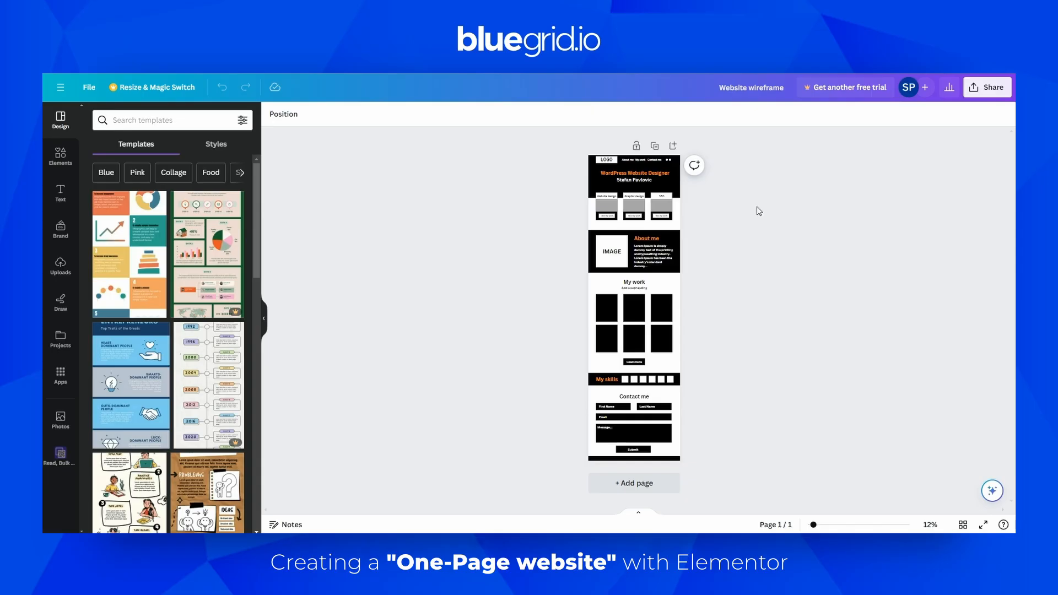
pyautogui.scroll(1, 750, 218)
pyautogui.scroll(3, 750, 223)
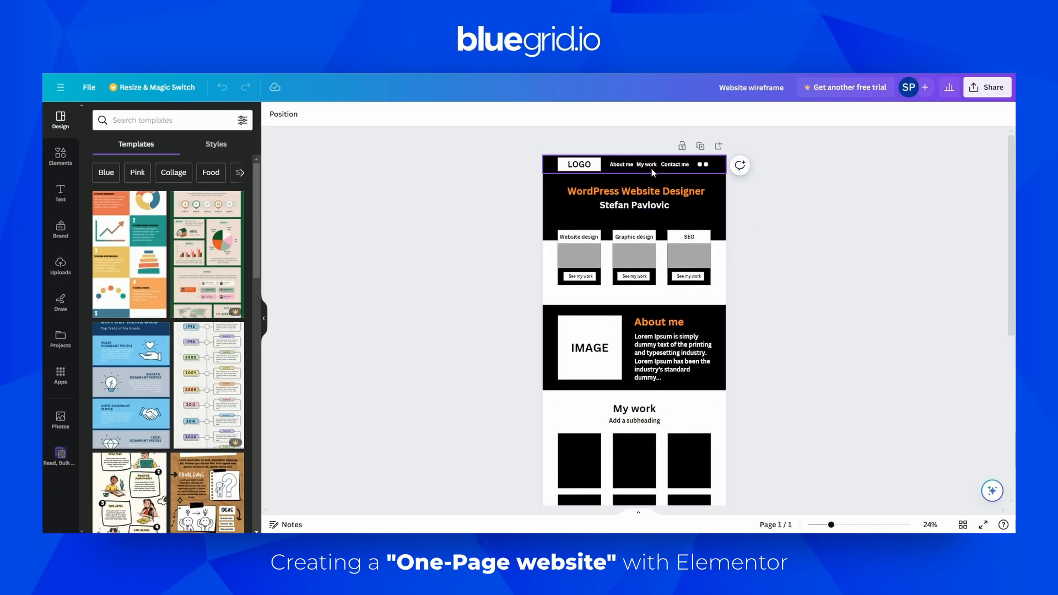
pyautogui.click(649, 207)
pyautogui.scroll(-5, 645, 331)
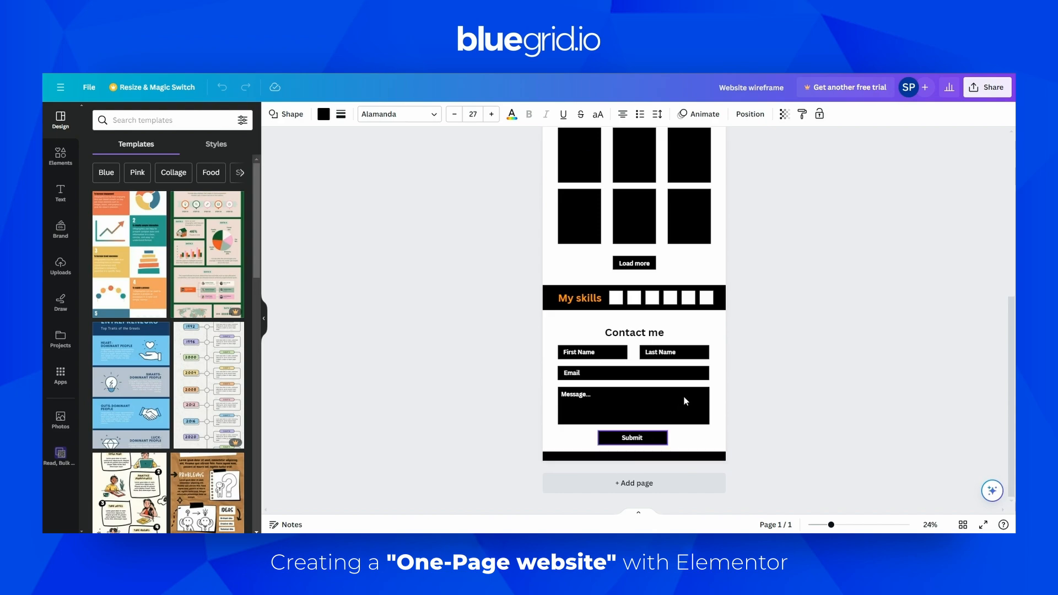
pyautogui.scroll(5, 746, 292)
pyautogui.click(749, 230)
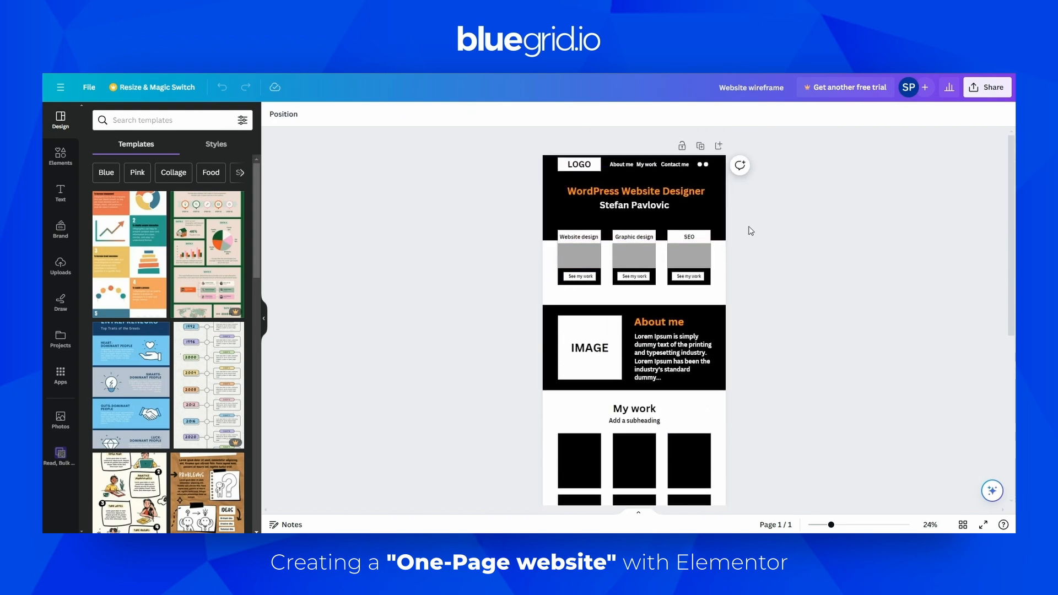
pyautogui.scroll(-5, 732, 221)
pyautogui.scroll(1, 733, 223)
pyautogui.scroll(4, 734, 223)
pyautogui.scroll(-5, 717, 307)
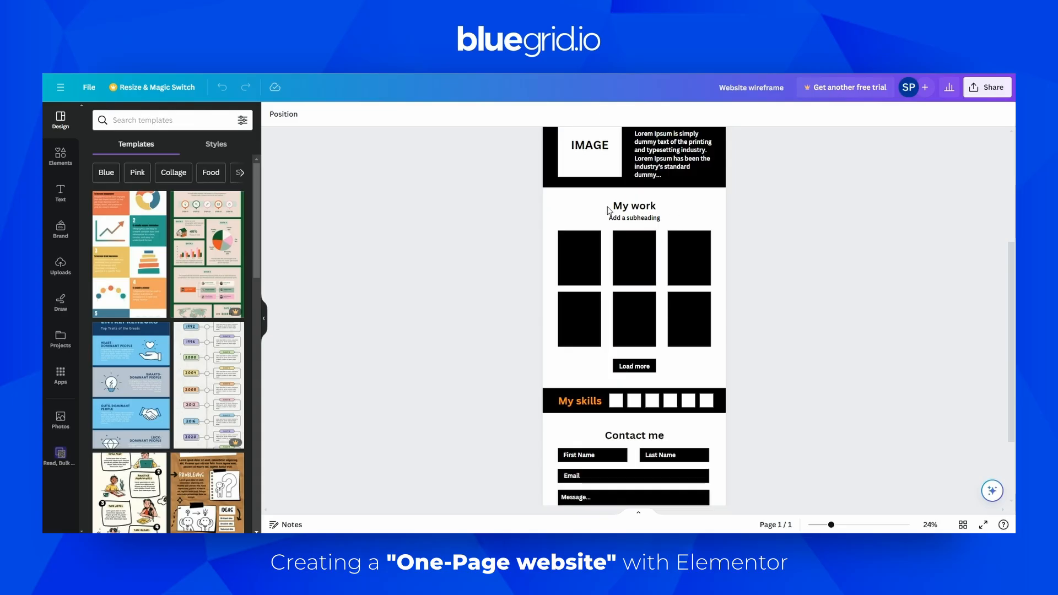
pyautogui.scroll(-3, 671, 307)
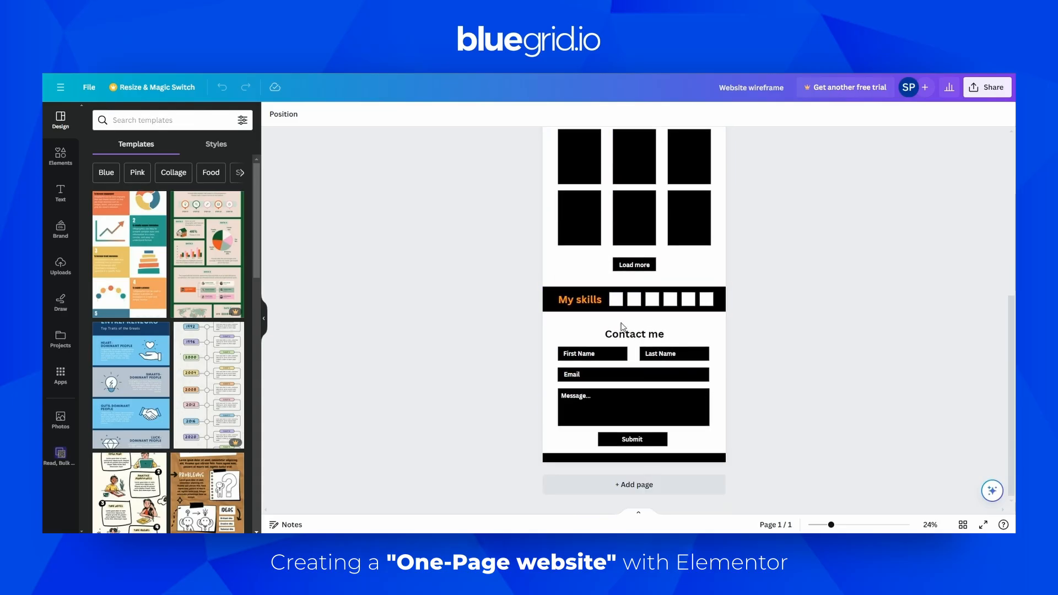
pyautogui.scroll(4, 717, 317)
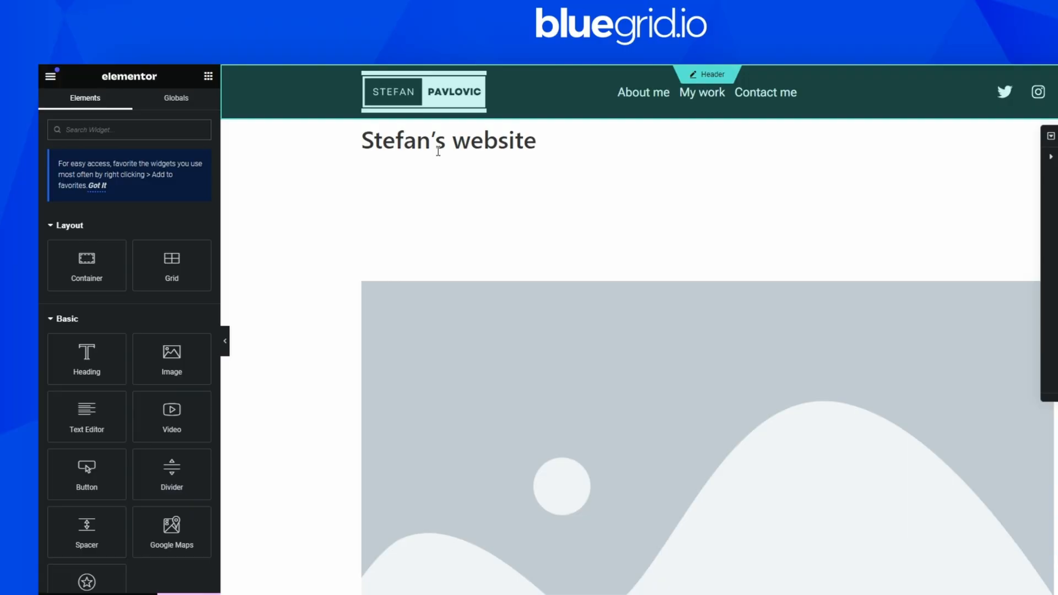
# Delete the placeholder image container through the Navigator.
pyautogui.hotkey('ctrl', 'i')
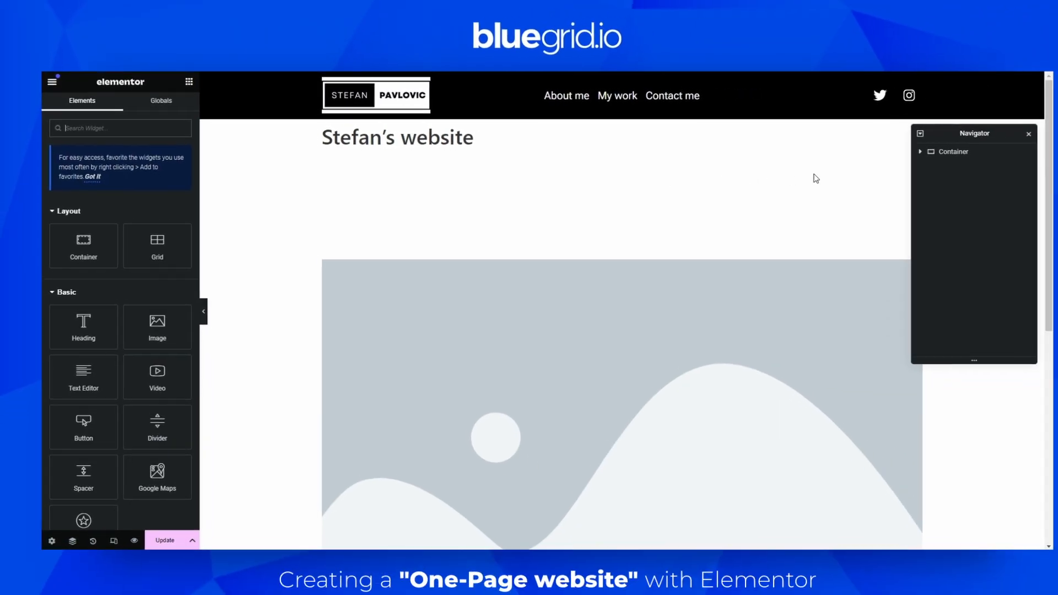
pyautogui.rightClick(924, 300)
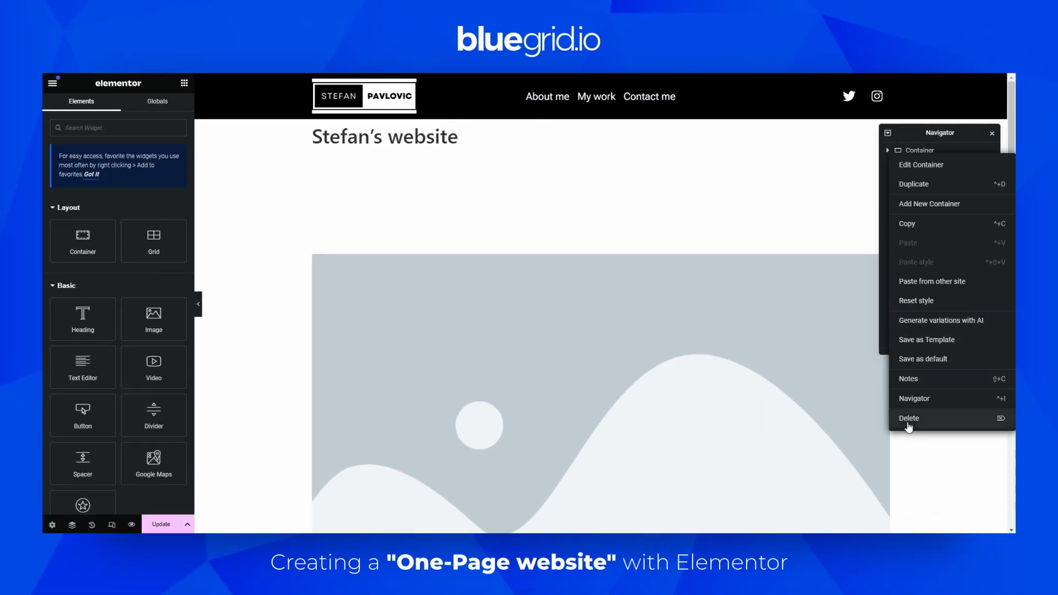
pyautogui.click(908, 425)
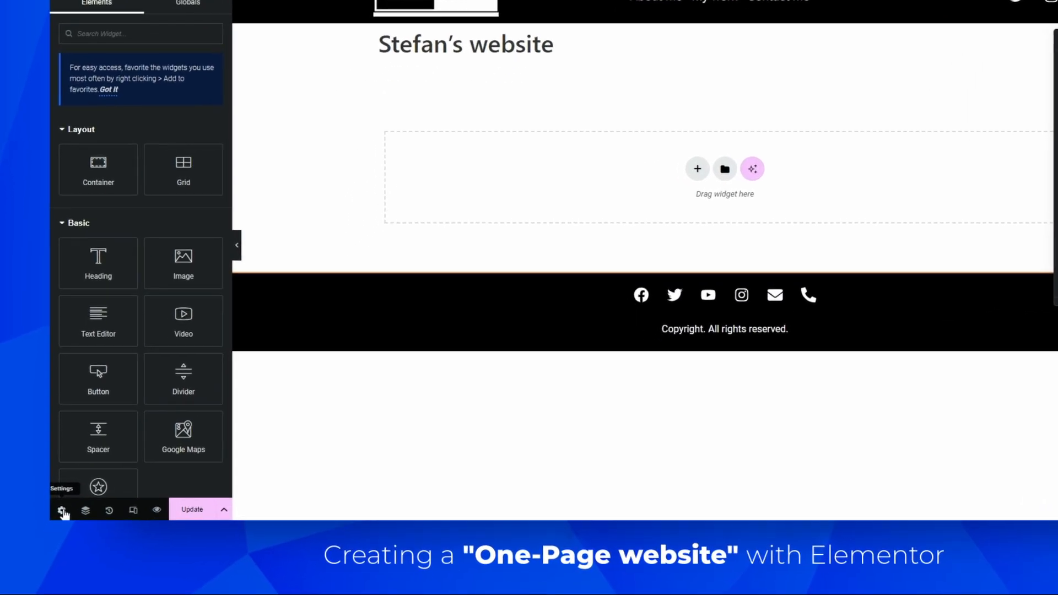
# Switch the page layout to Elementor Full Width in the page settings.
pyautogui.click(62, 511)
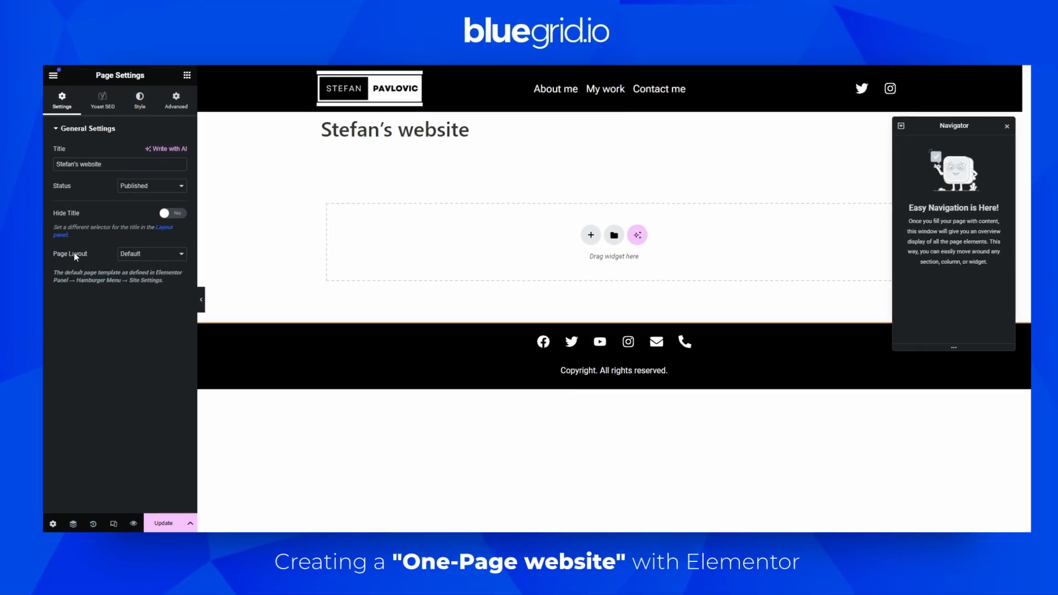
pyautogui.click(129, 260)
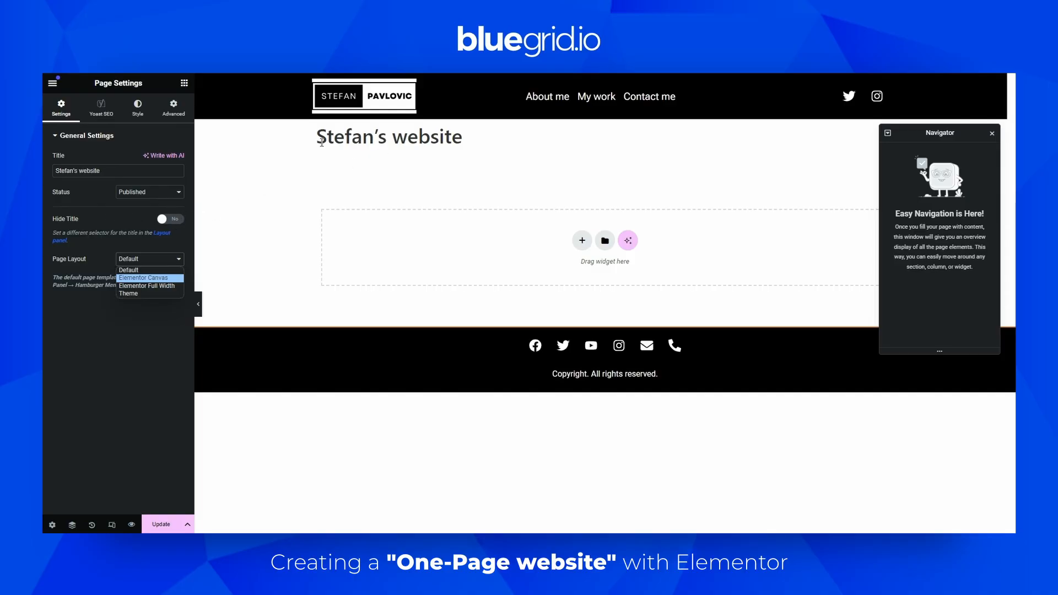
pyautogui.click(147, 286)
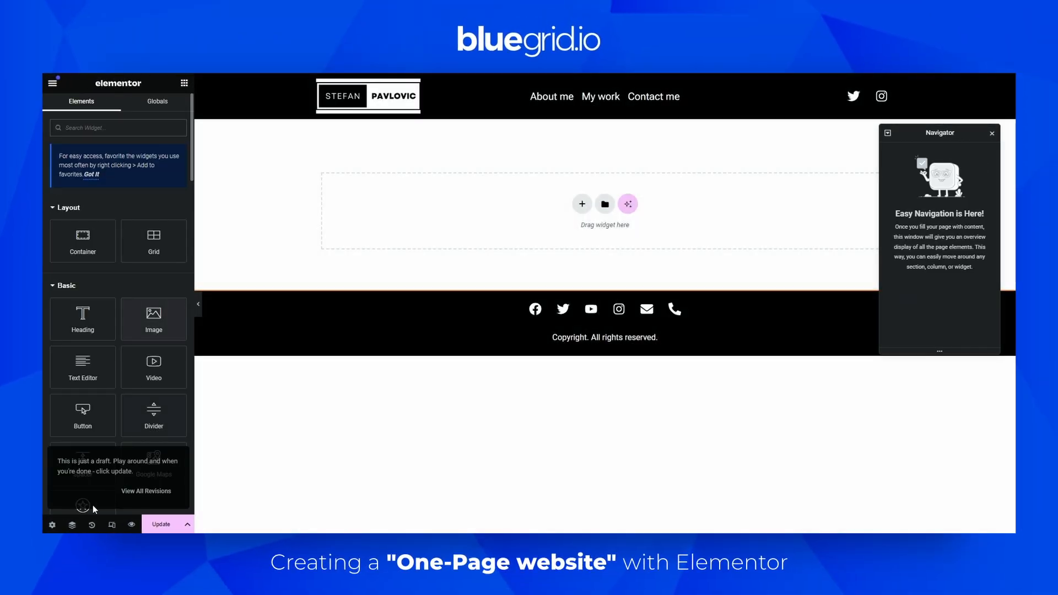
pyautogui.click(52, 525)
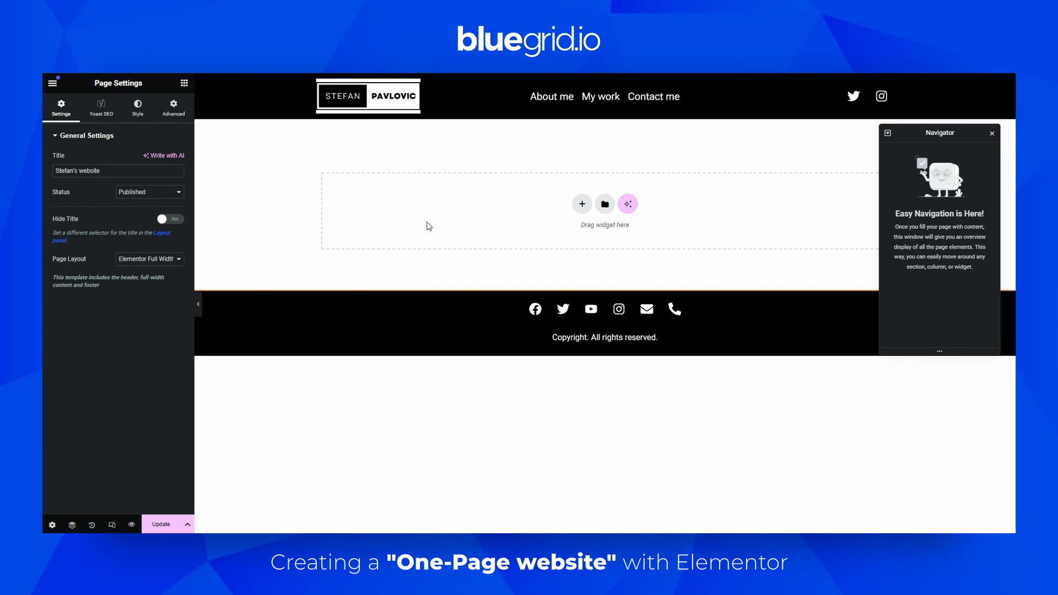
pyautogui.click(184, 84)
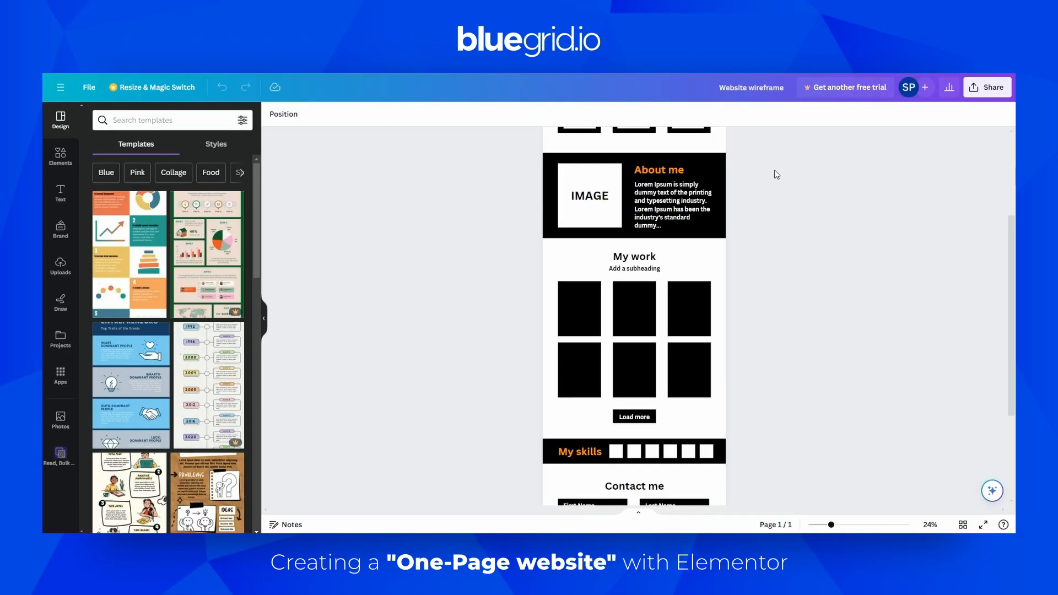
# Start a new container in the empty drop area to get the Flexbox/Grid chooser.
pyautogui.scroll(3, 777, 175)
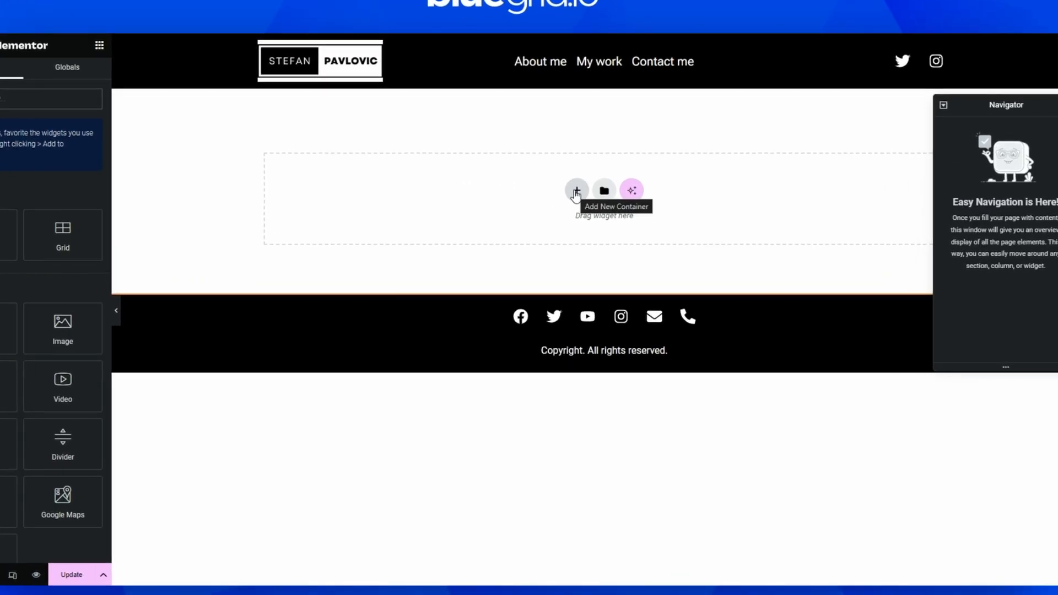
pyautogui.click(580, 203)
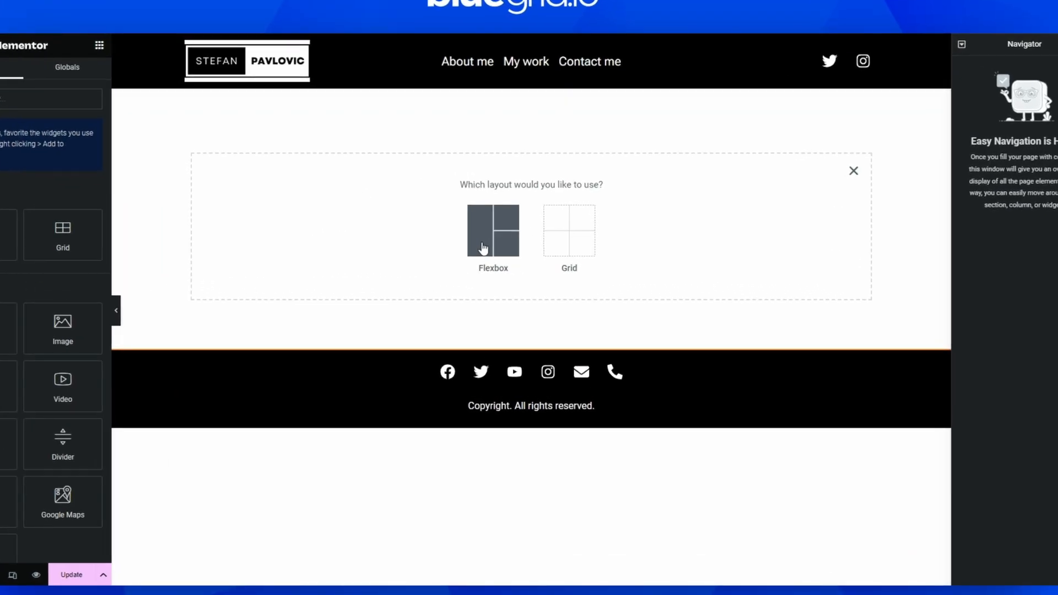
# Create a Flexbox container with the first structure and name it 'Main Container'.
pyautogui.click(506, 248)
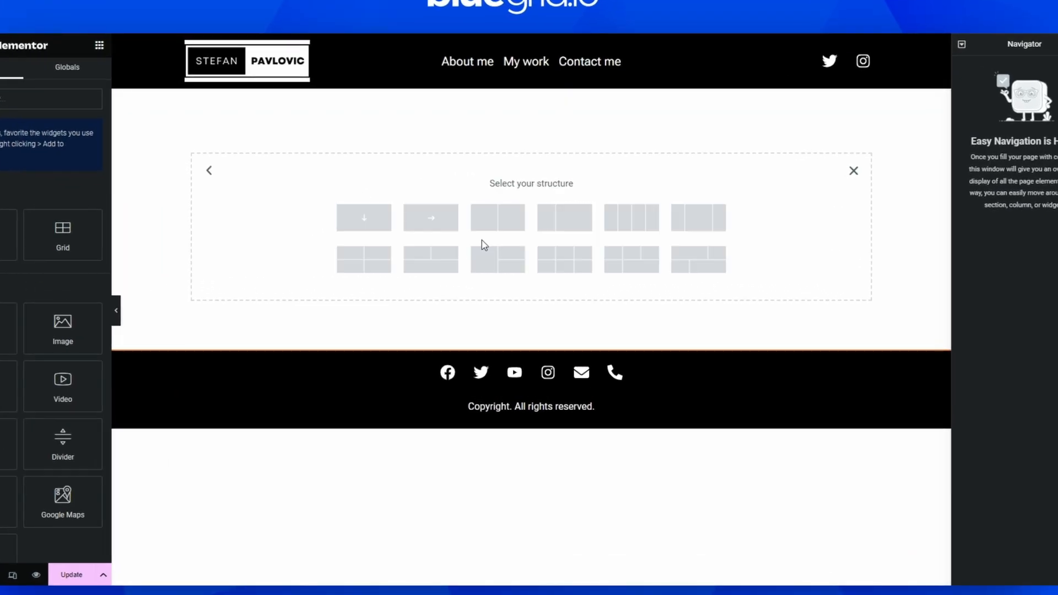
pyautogui.click(374, 216)
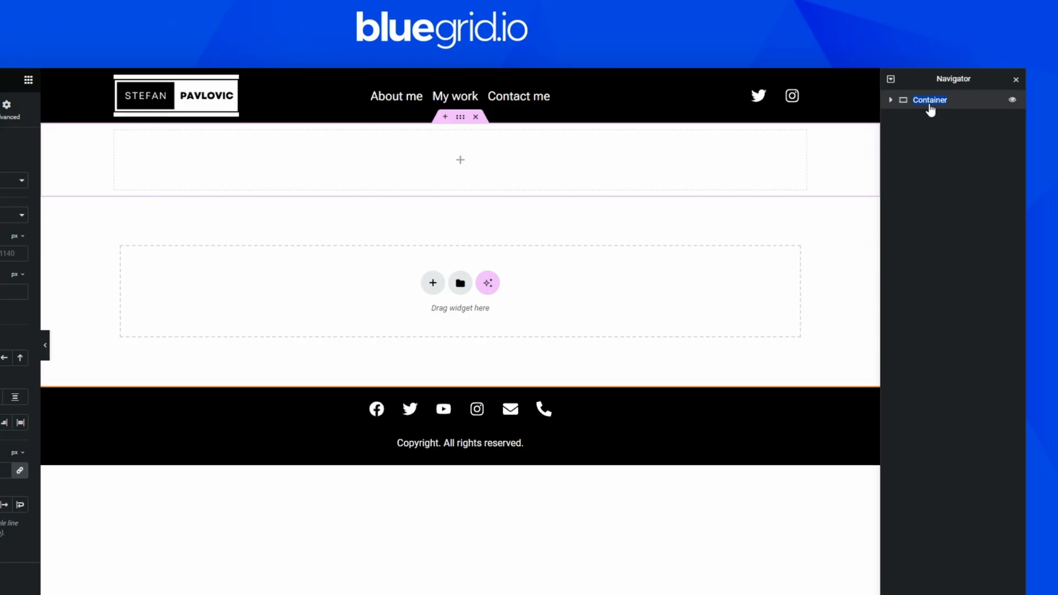
pyautogui.write('Main Container')
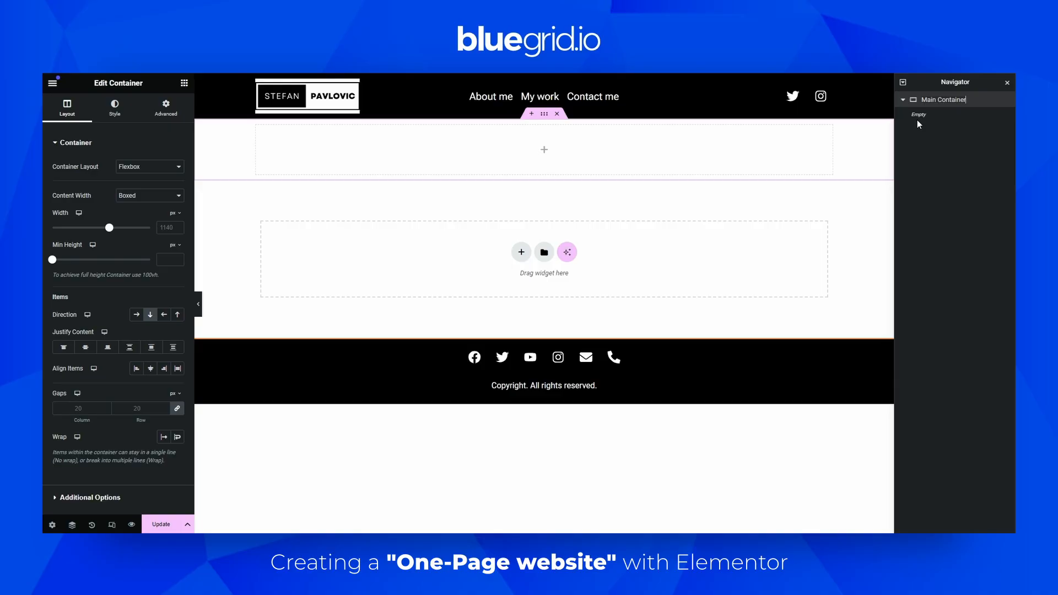
pyautogui.click(917, 120)
pyautogui.click(184, 84)
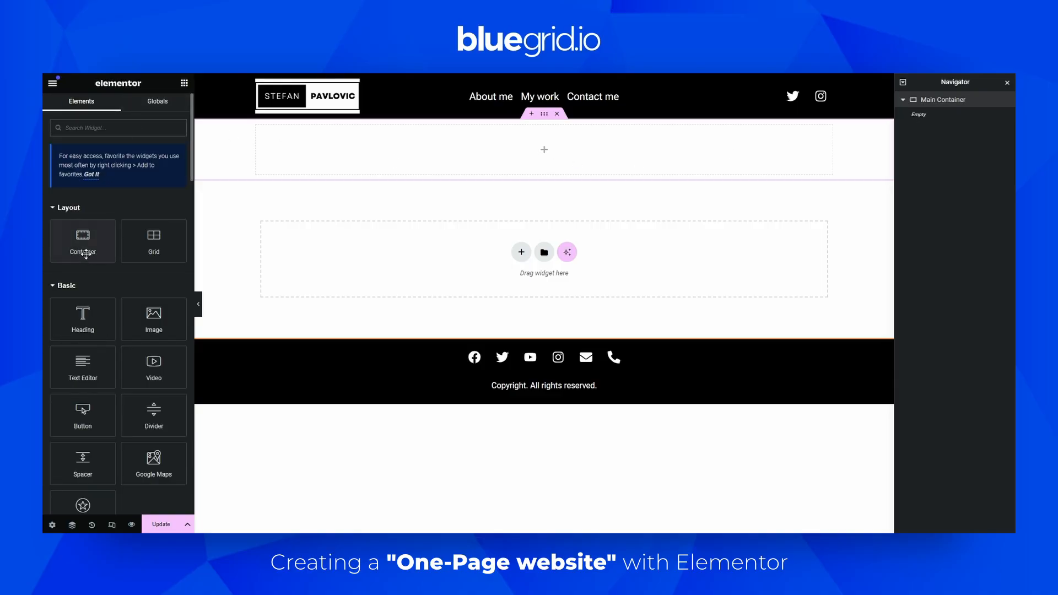
# Drop a nested Hero container in, and make Main Container full width with 0 padding.
pyautogui.moveTo(103, 244); pyautogui.dragTo(705, 141)
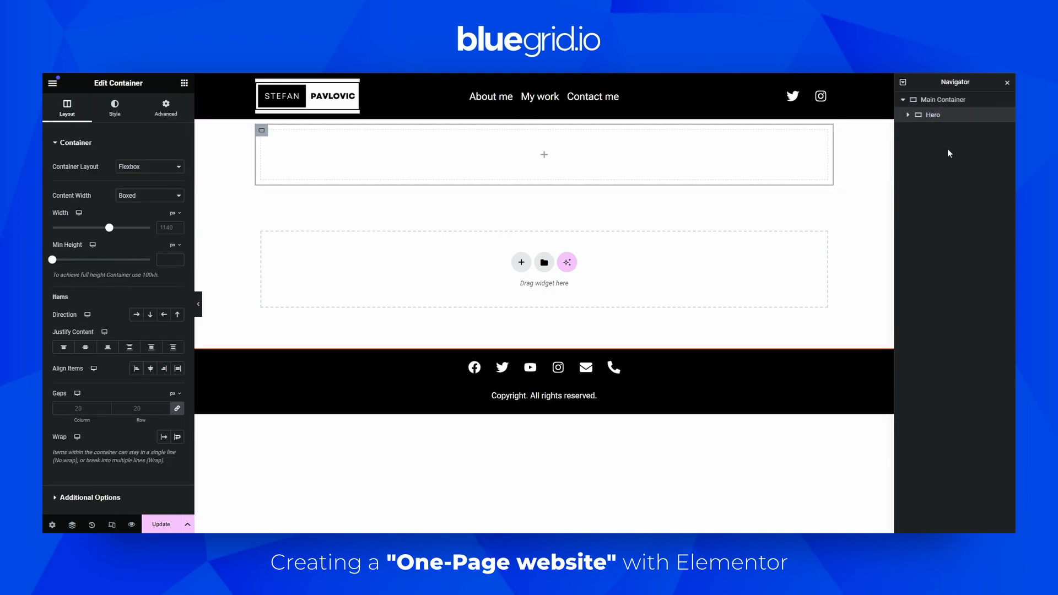
pyautogui.click(955, 100)
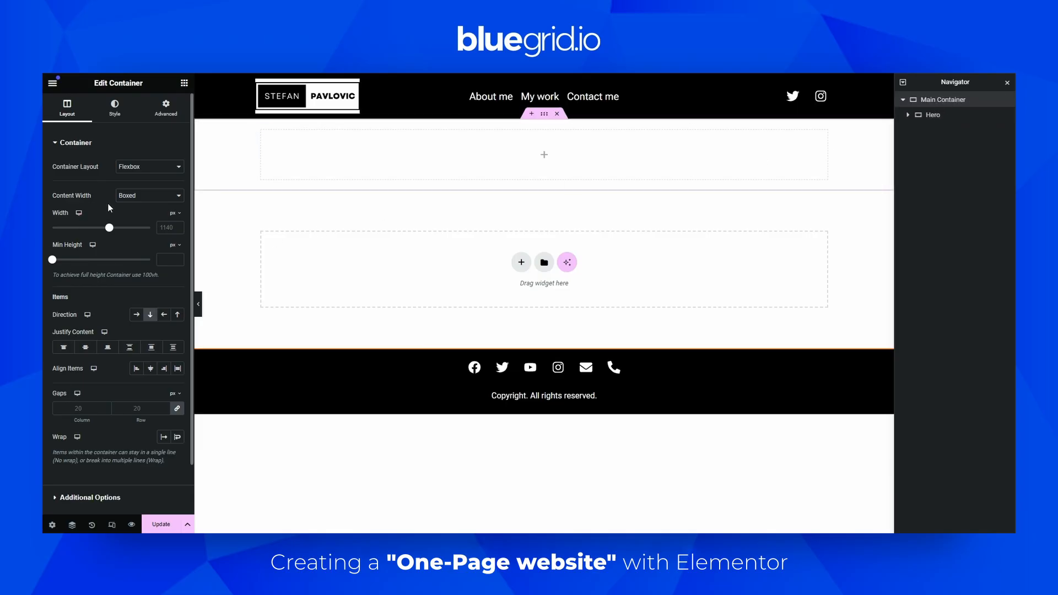
pyautogui.click(134, 197)
pyautogui.click(139, 197)
pyautogui.click(147, 215)
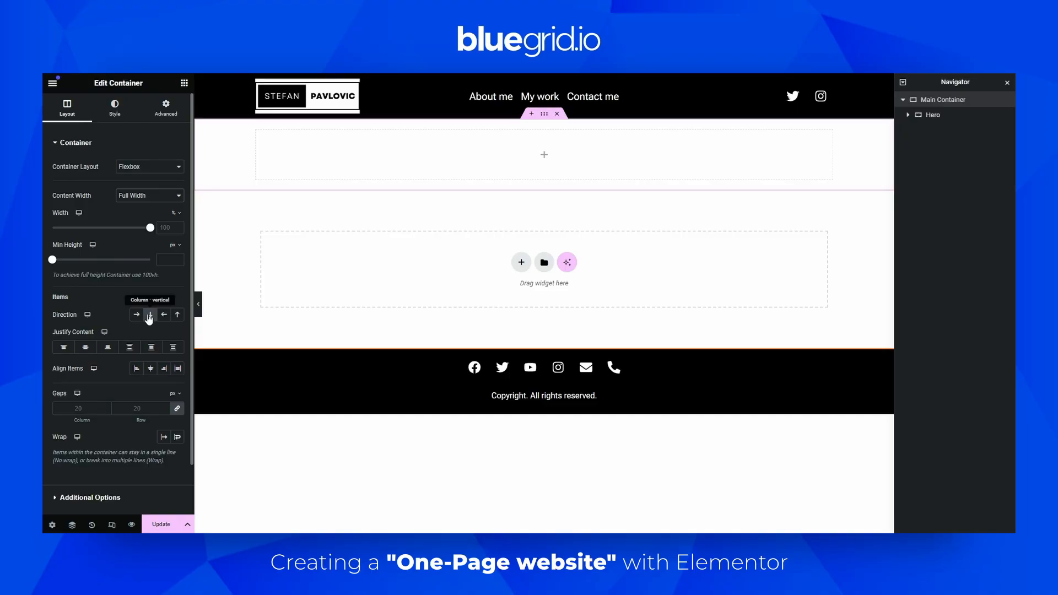
pyautogui.click(168, 109)
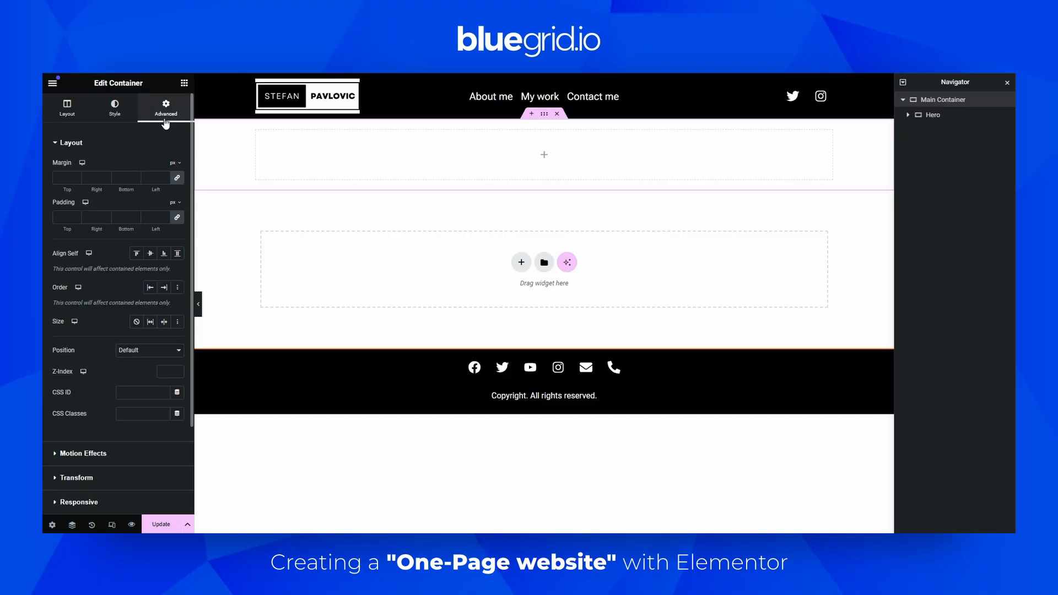
pyautogui.click(164, 221)
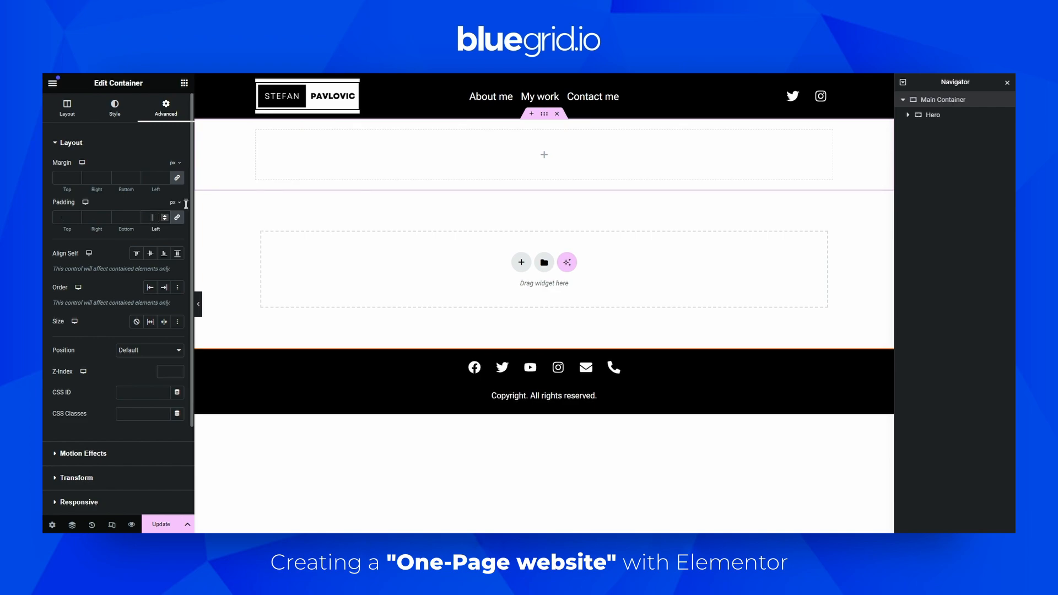
# Give the Hero container a classic background using the dark textured backdrop image.
pyautogui.click(184, 83)
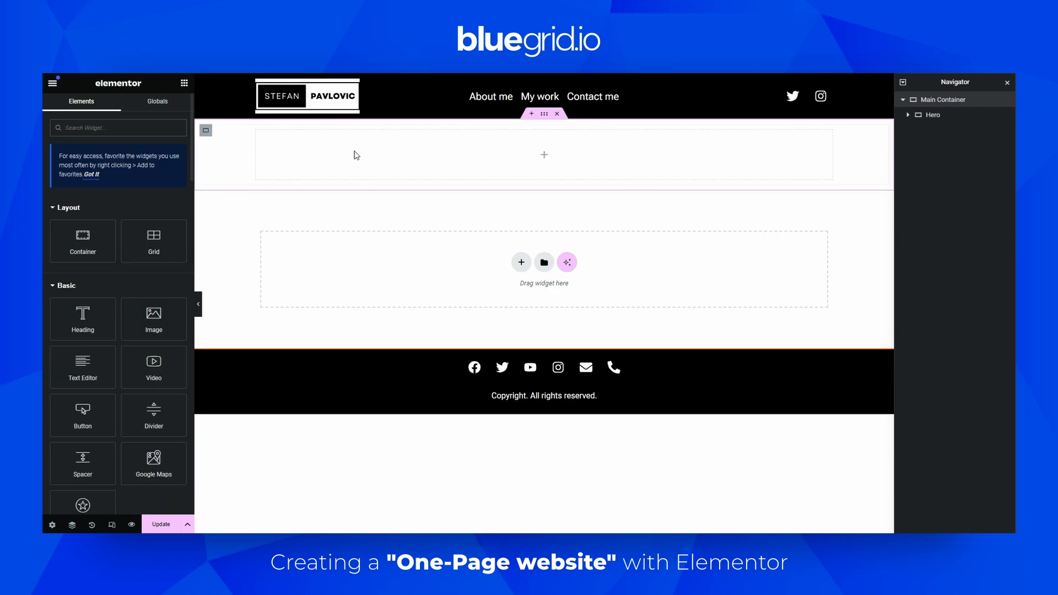
pyautogui.click(933, 115)
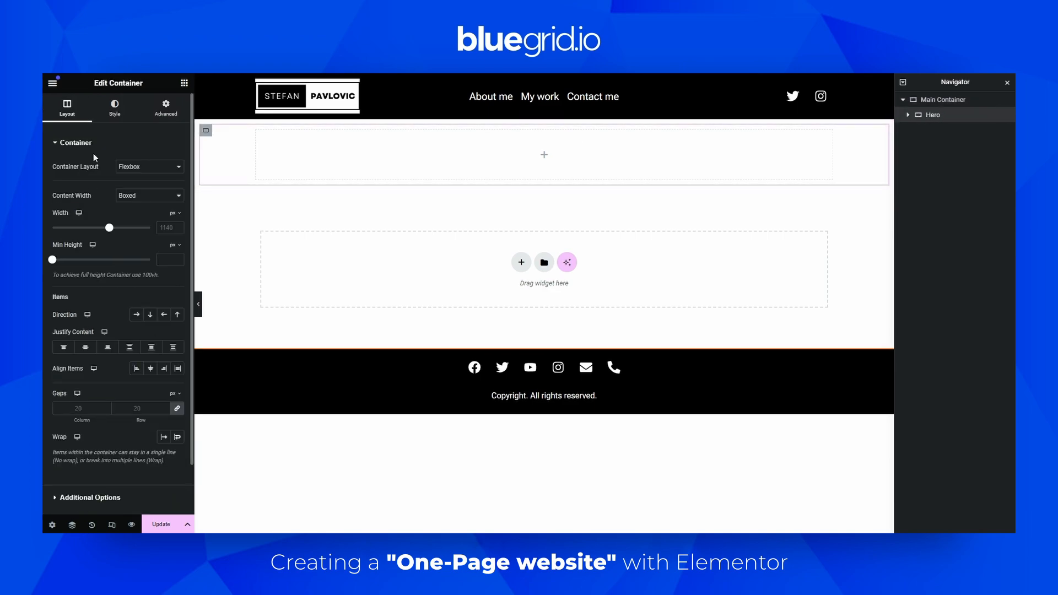
pyautogui.click(117, 107)
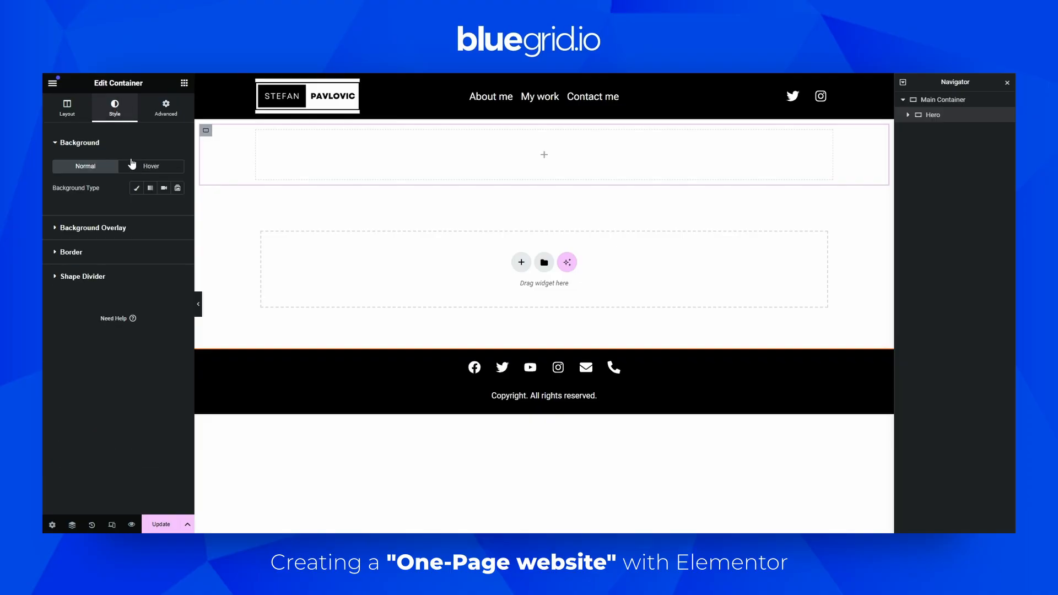
pyautogui.click(136, 188)
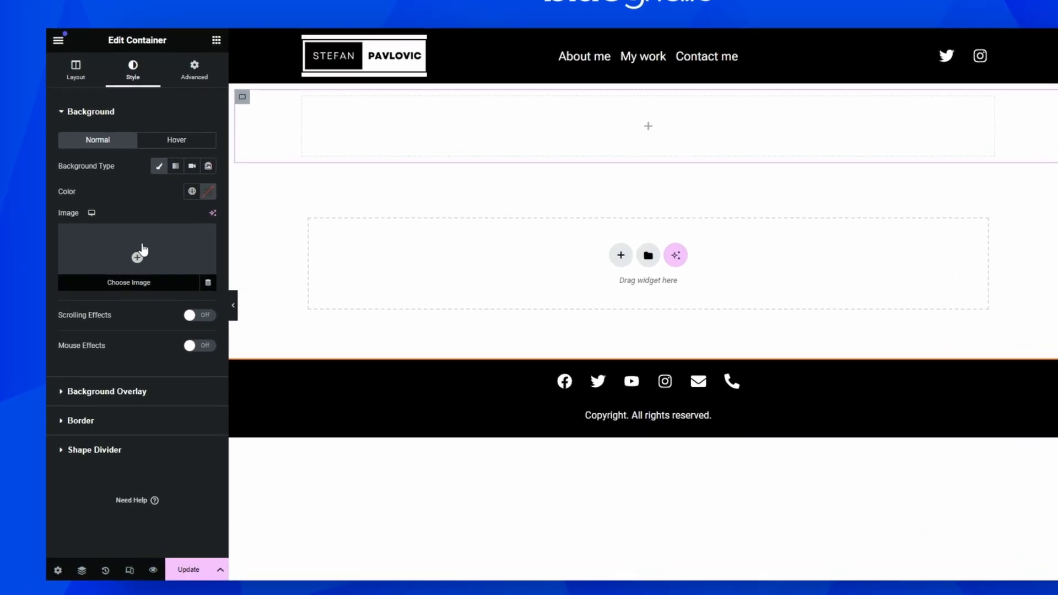
pyautogui.click(143, 250)
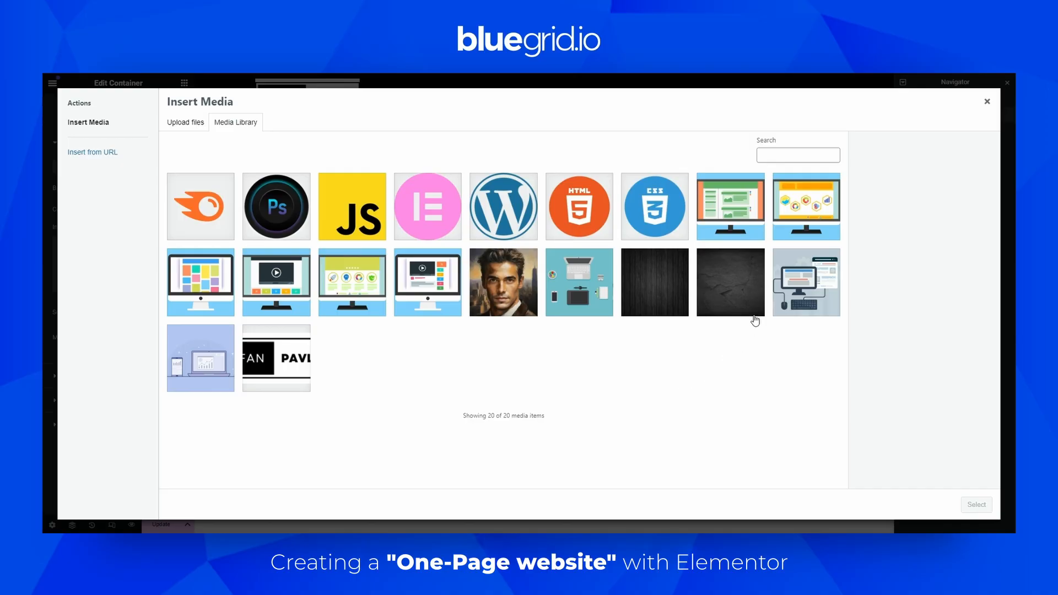
pyautogui.click(732, 283)
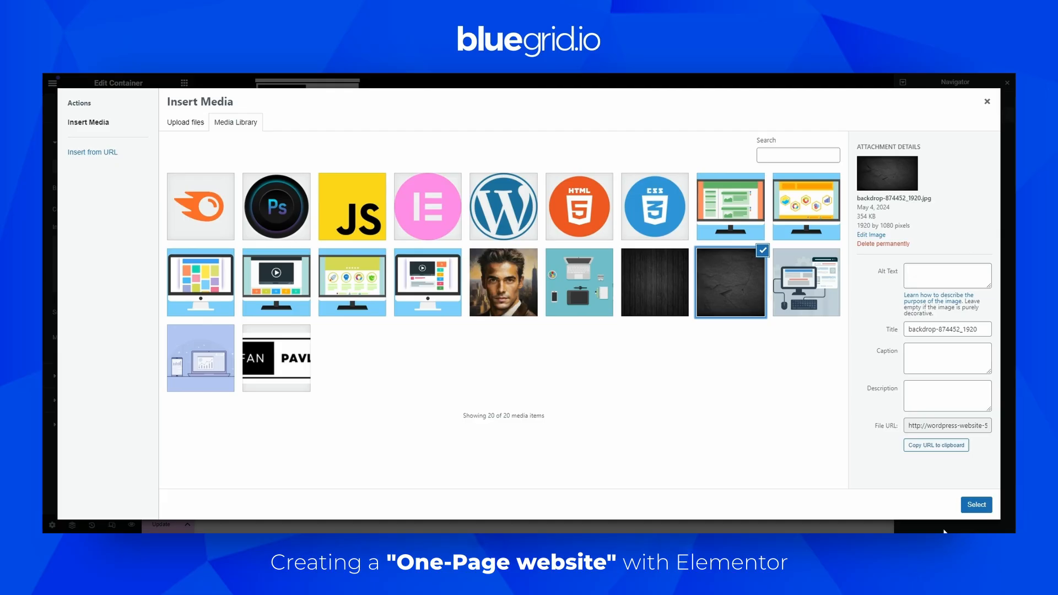
pyautogui.click(976, 504)
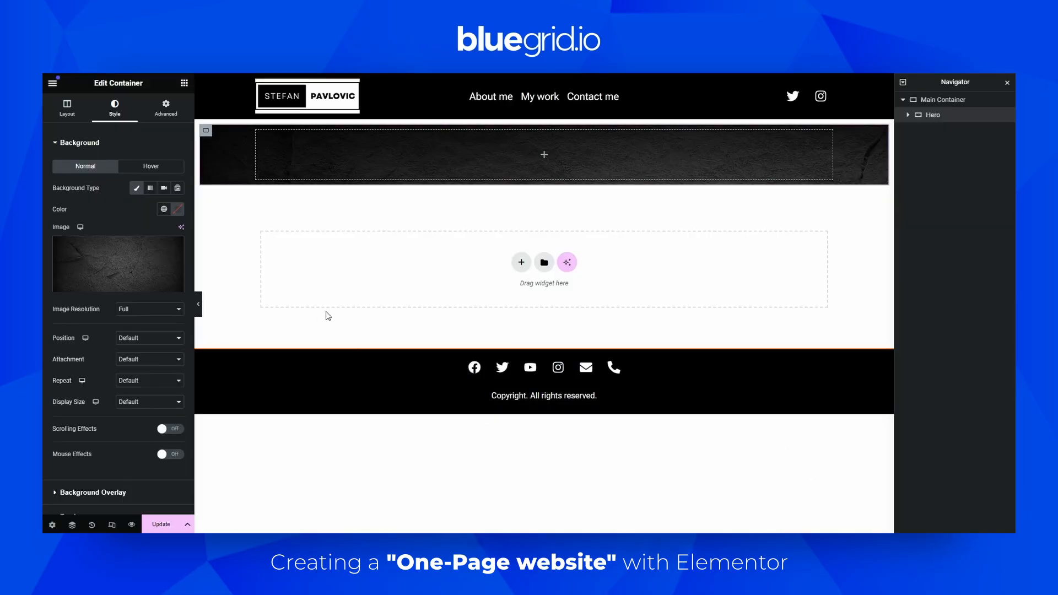
pyautogui.click(199, 305)
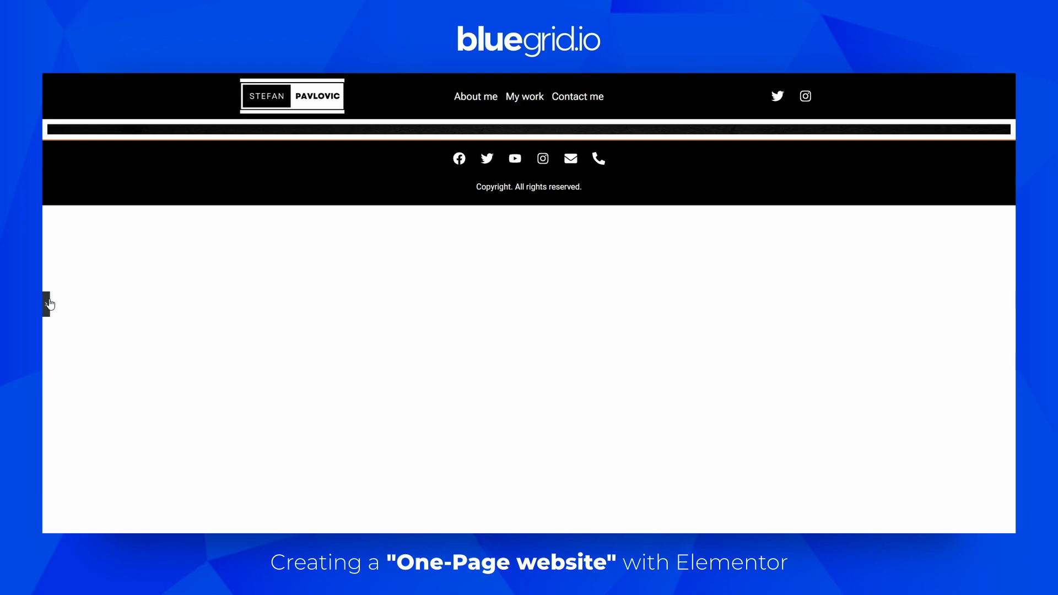
pyautogui.click(46, 304)
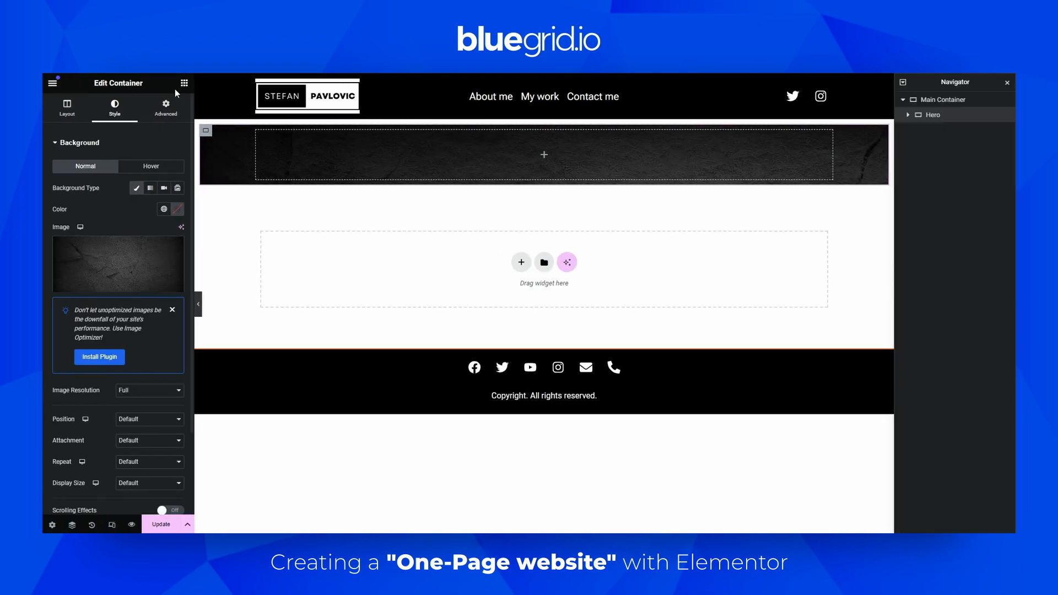
pyautogui.click(185, 82)
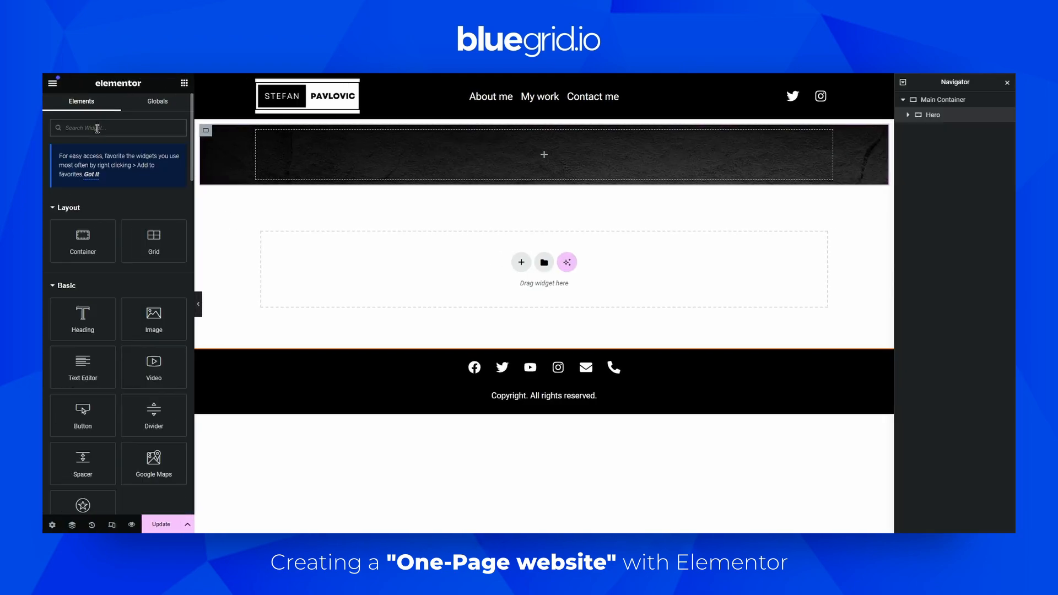
# Add an Animated Headline 'This page is Amazing', with Amazing circled, to the Hero.
pyautogui.write('animat')
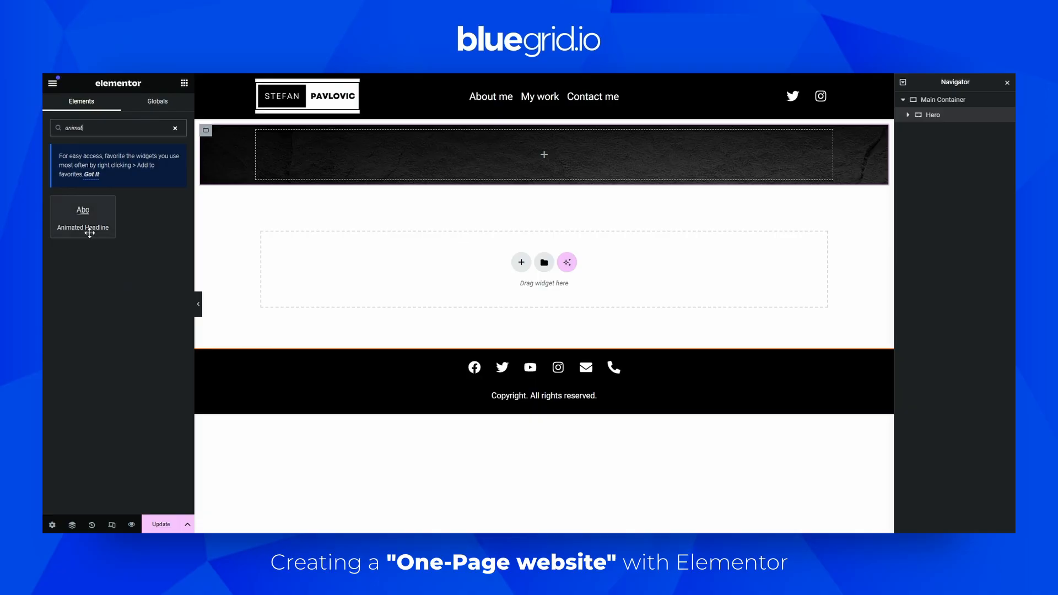
pyautogui.moveTo(87, 236); pyautogui.dragTo(558, 139)
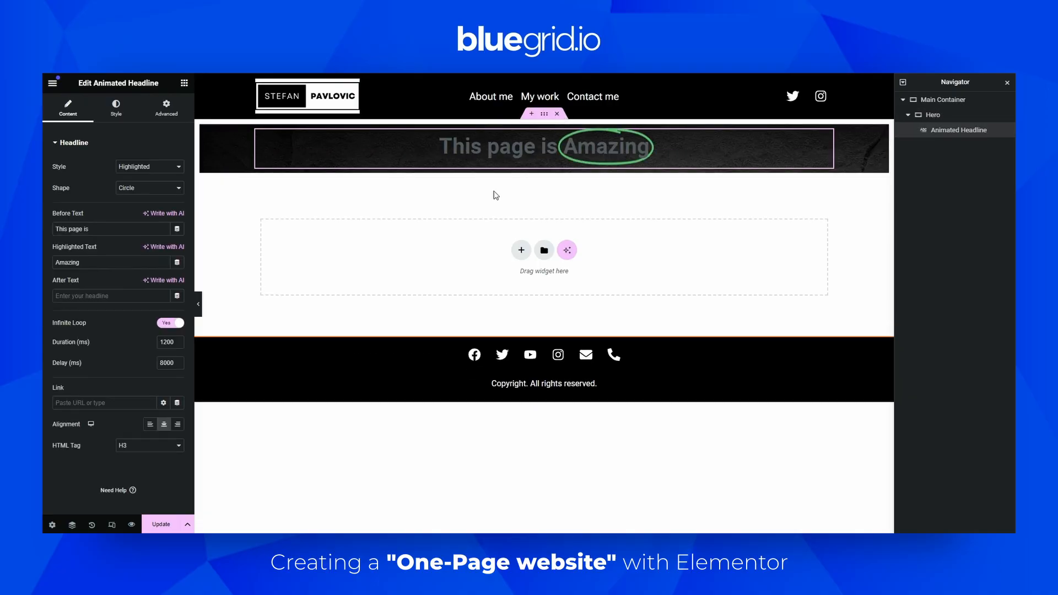
pyautogui.click(200, 305)
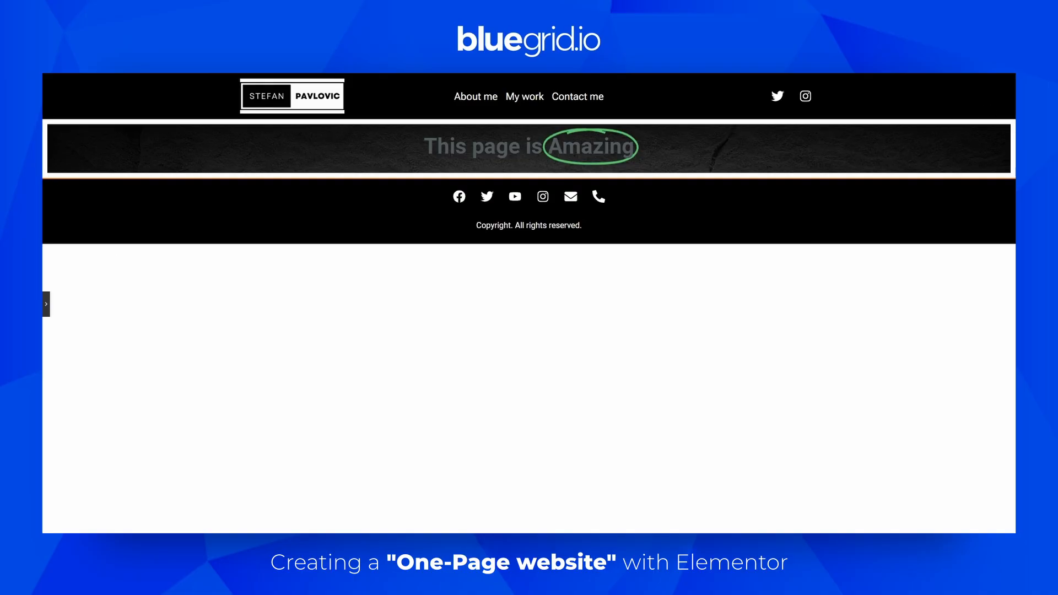
pyautogui.click(46, 304)
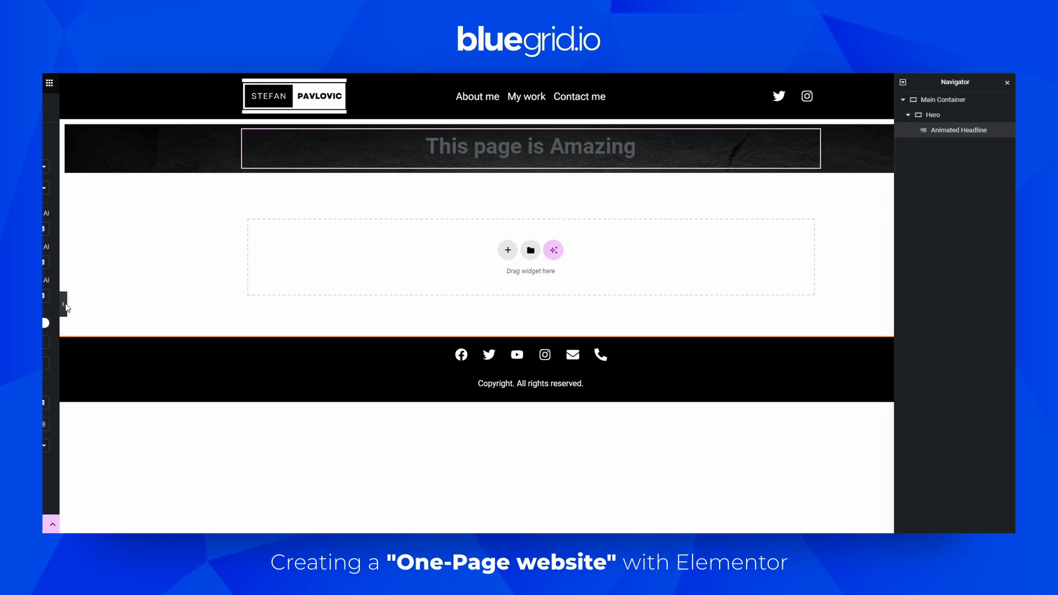
# Set the Main Container's padding to 0 on all sides.
pyautogui.click(942, 101)
pyautogui.click(177, 109)
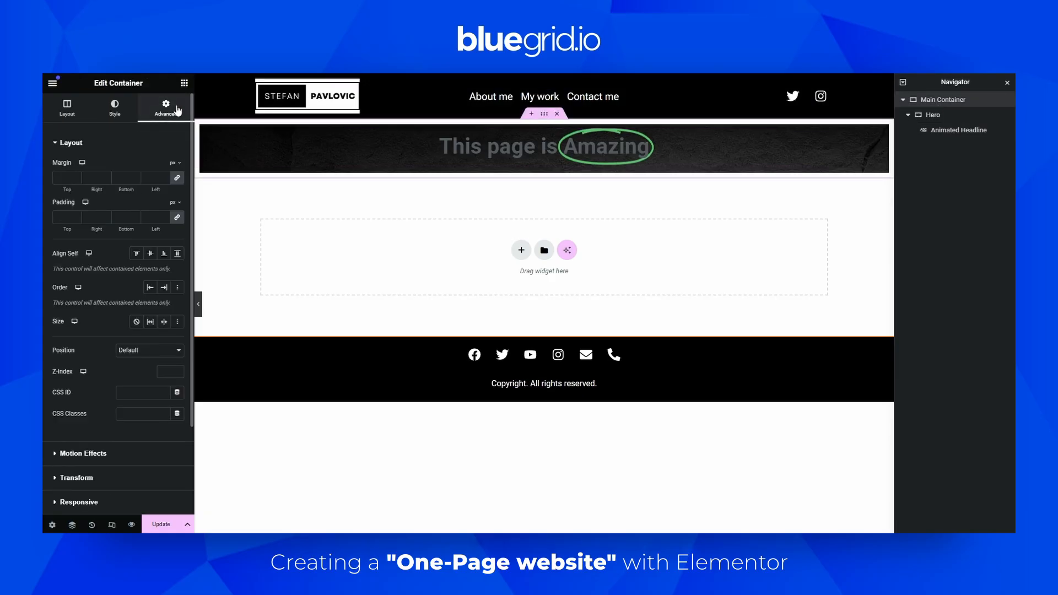
pyautogui.click(165, 219)
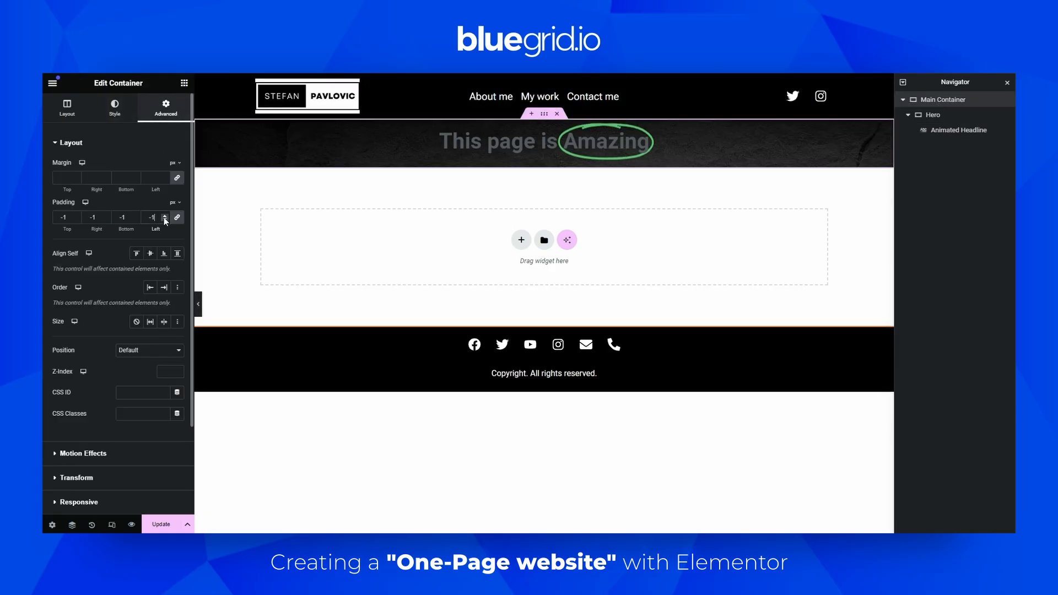
pyautogui.click(200, 306)
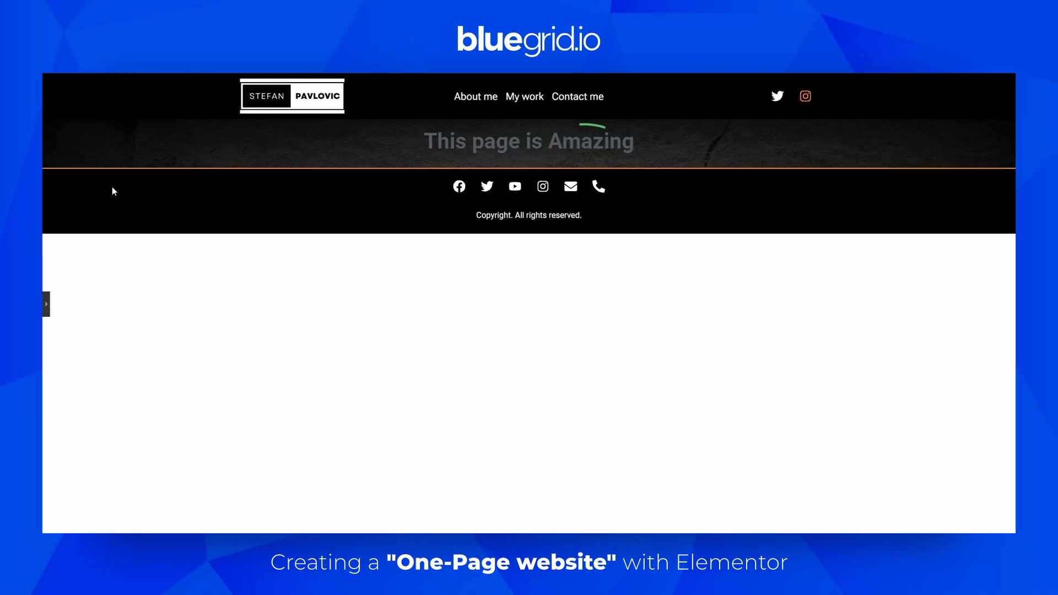
pyautogui.click(46, 304)
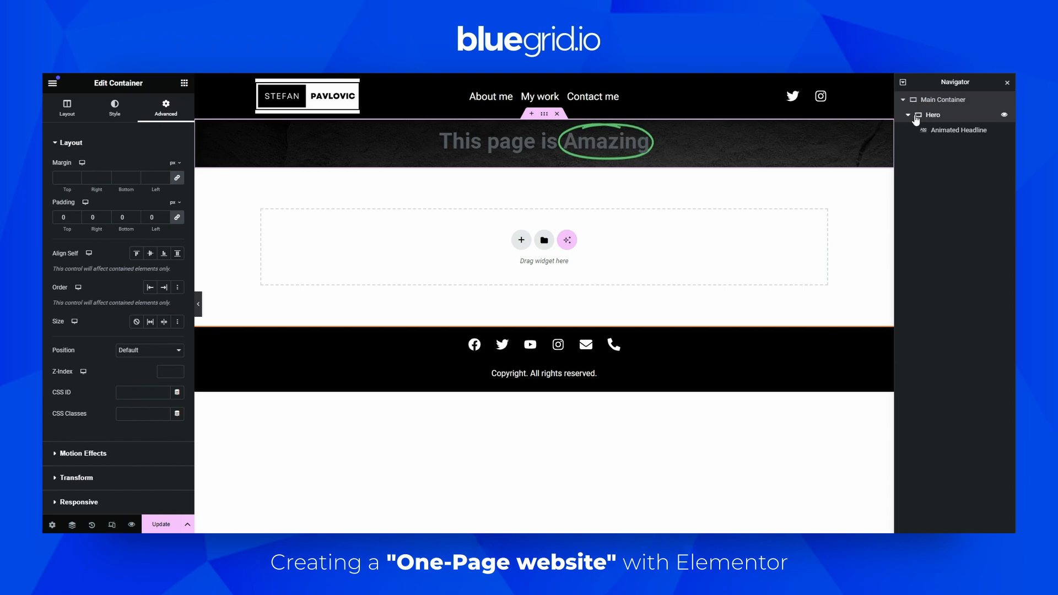
# Position the Hero background image at Center Center with Cover display size.
pyautogui.click(936, 118)
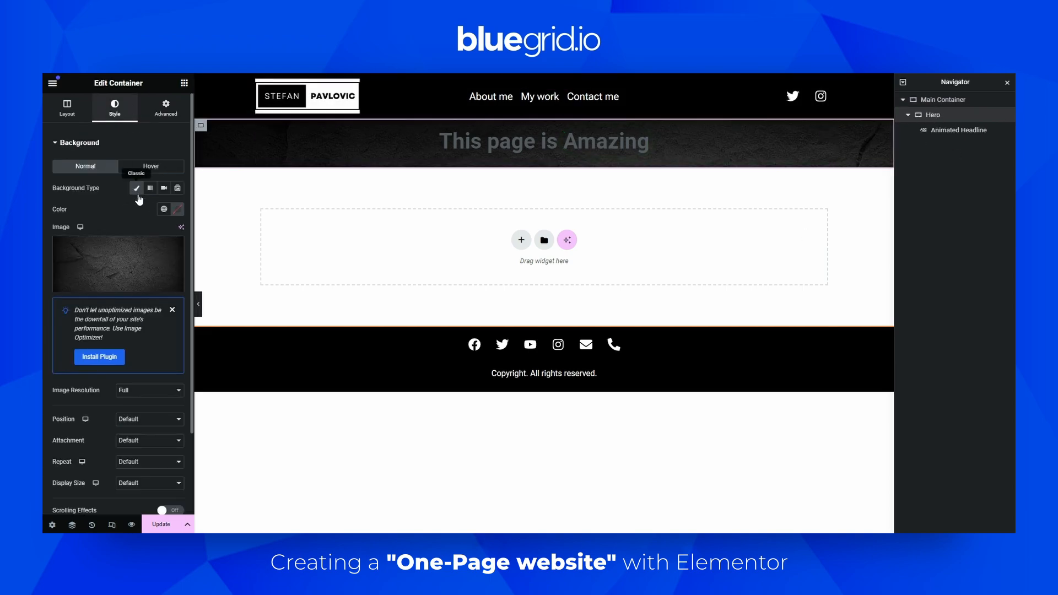
pyautogui.moveTo(137, 265)
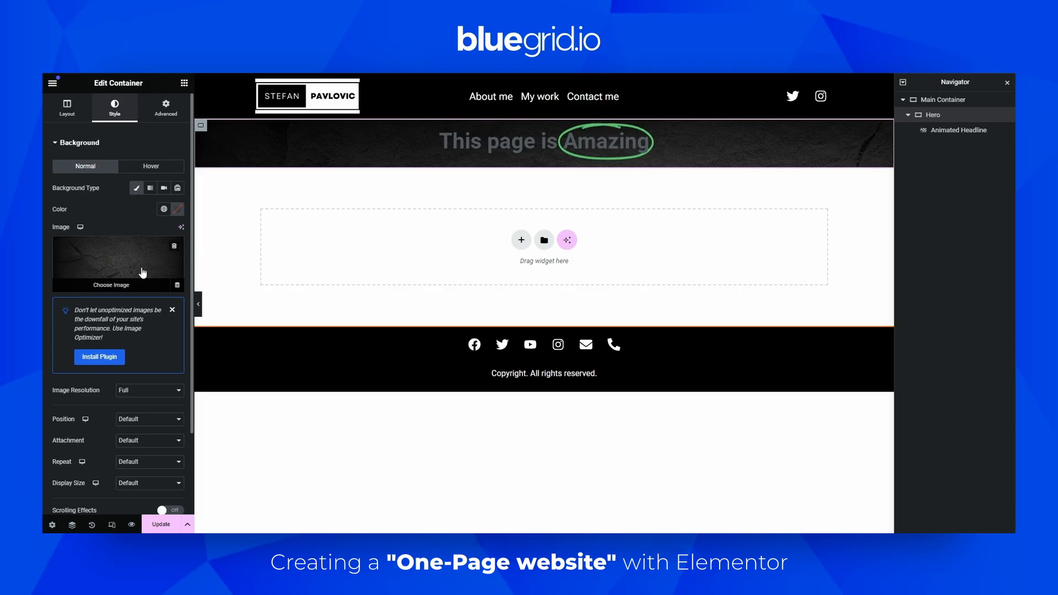
pyautogui.scroll(-4, 118, 307)
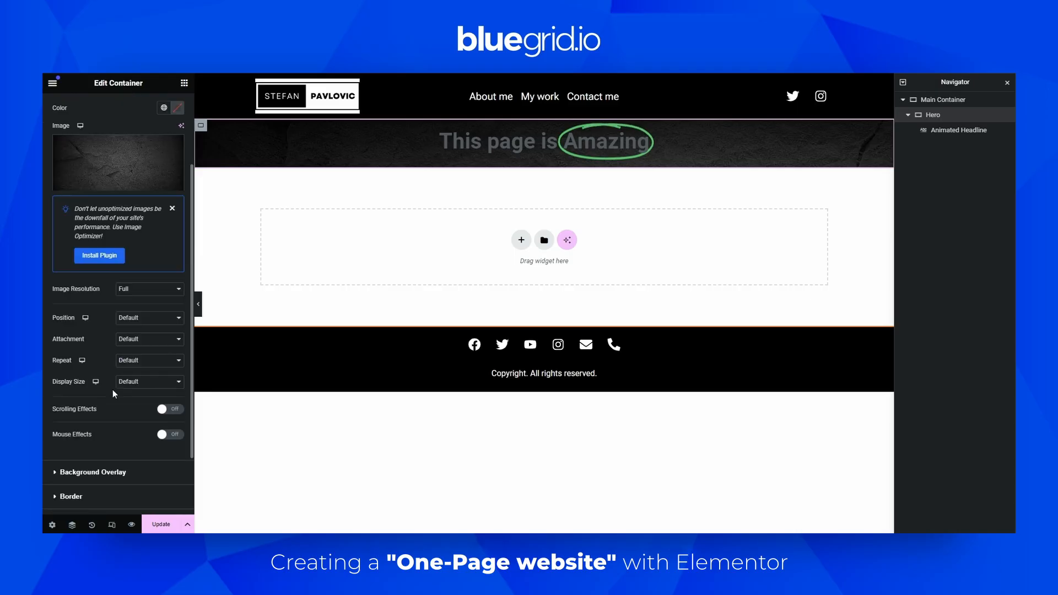
pyautogui.click(125, 244)
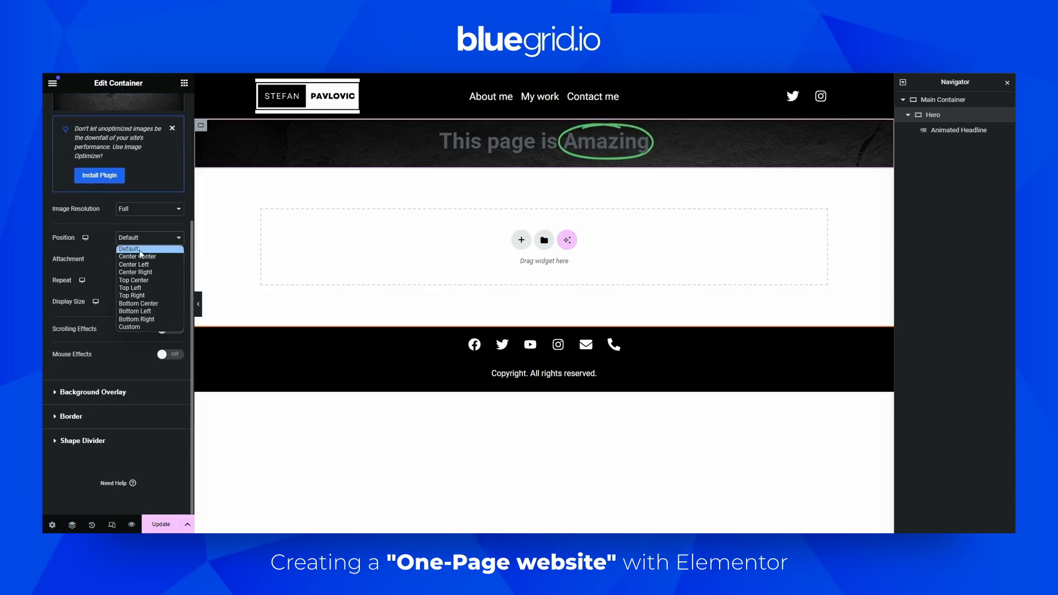
pyautogui.click(139, 263)
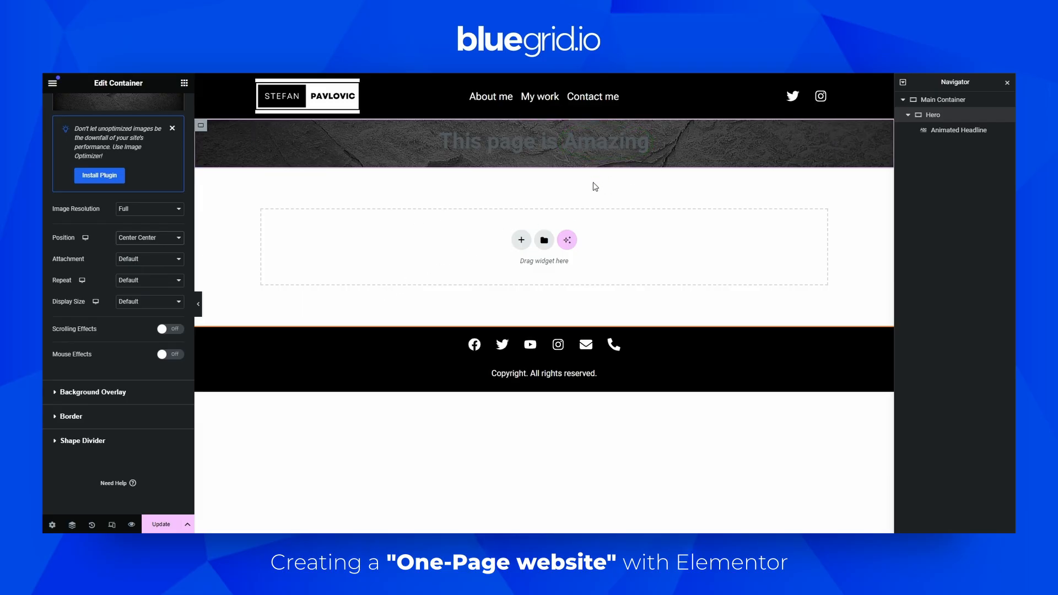
pyautogui.click(148, 305)
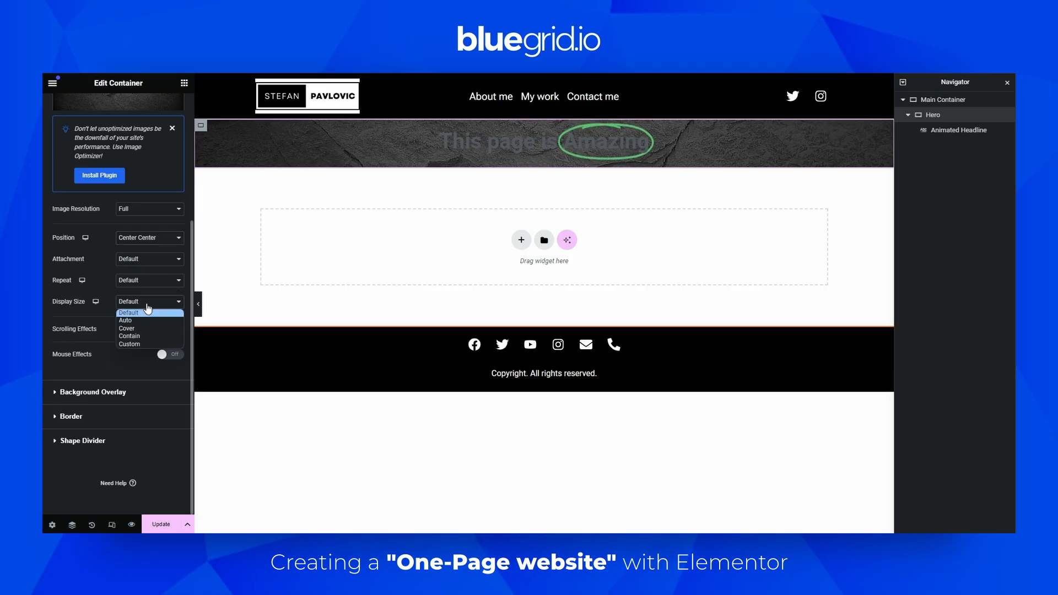
pyautogui.click(171, 328)
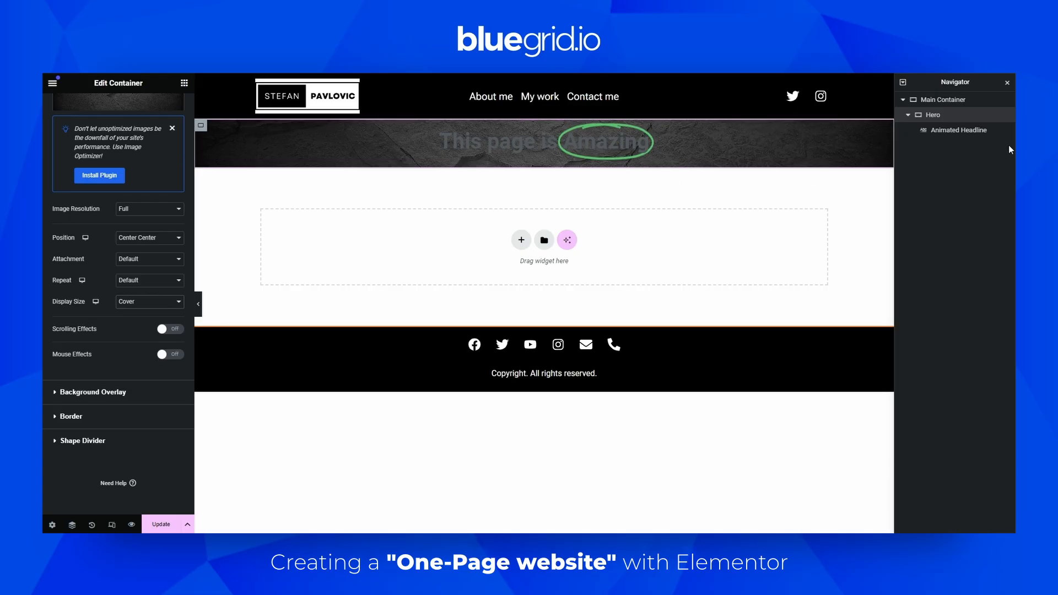
pyautogui.scroll(5, 120, 151)
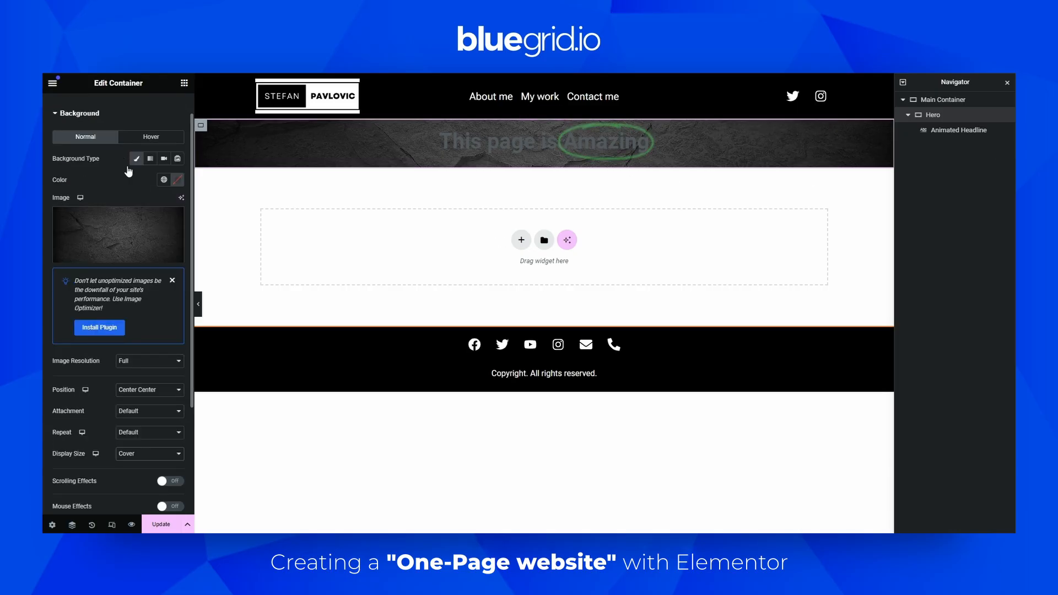
pyautogui.click(939, 117)
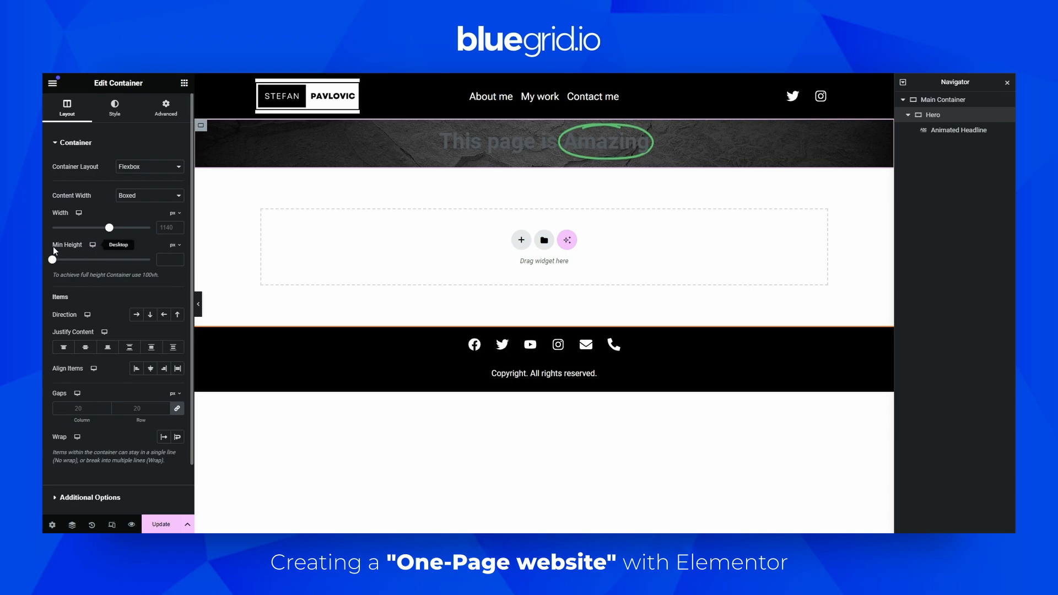
# Set the Hero container's minimum height to 90 vh.
pyautogui.click(174, 245)
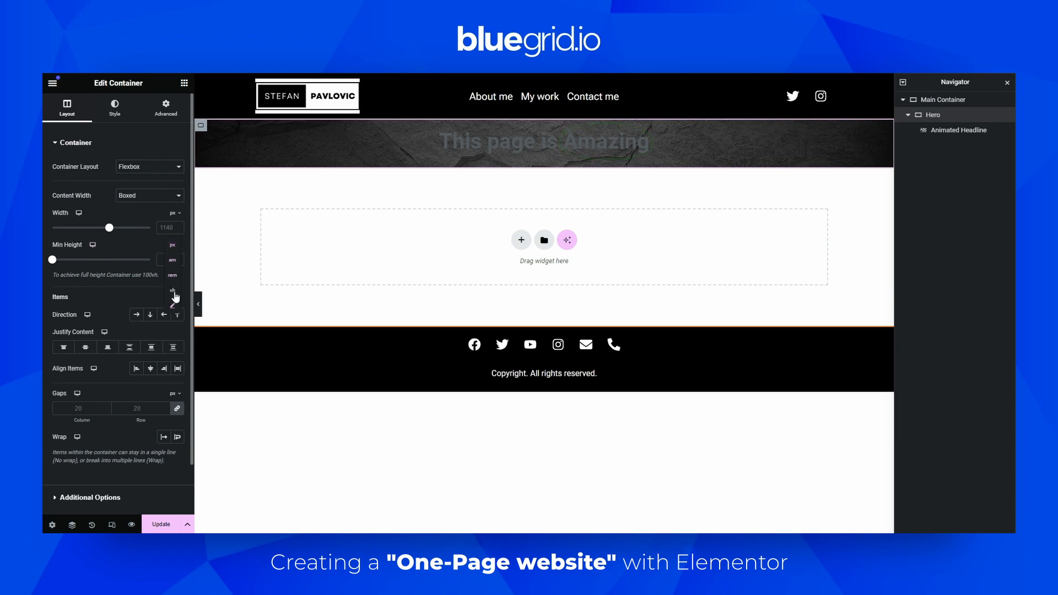
pyautogui.click(173, 291)
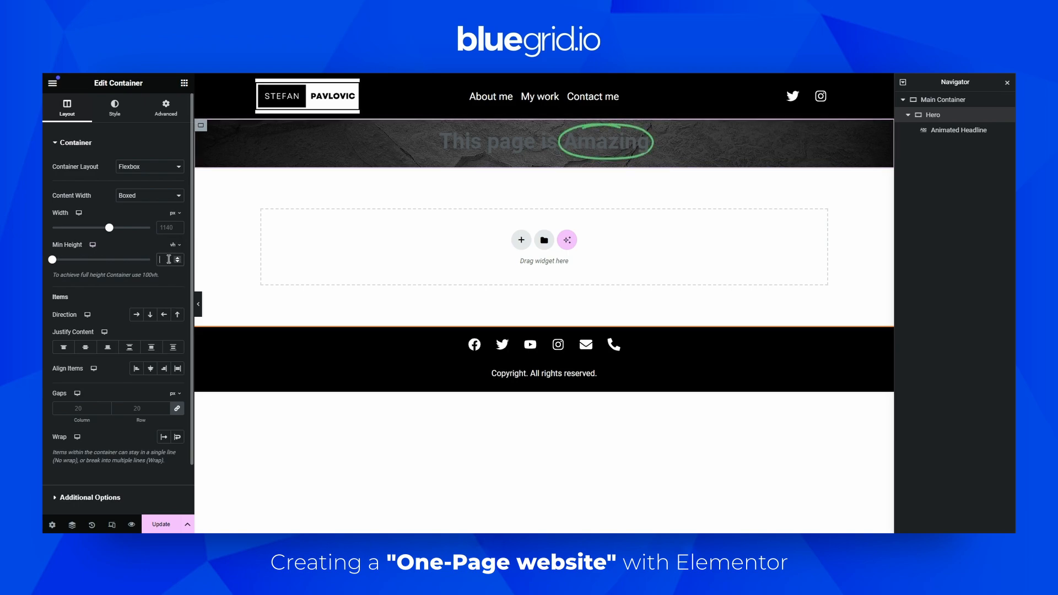
pyautogui.write('90')
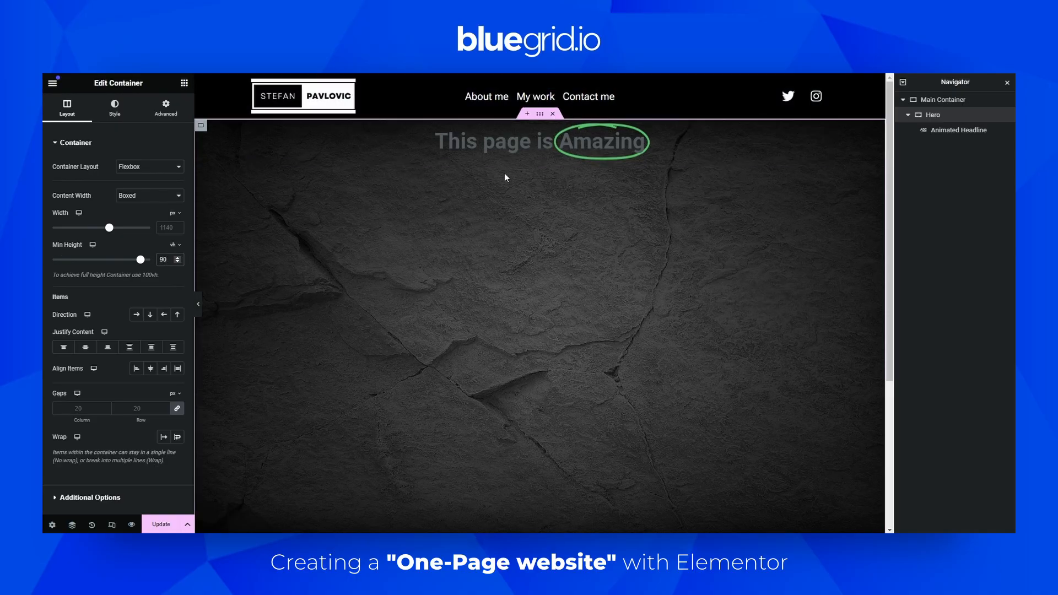
pyautogui.scroll(-1, 531, 236)
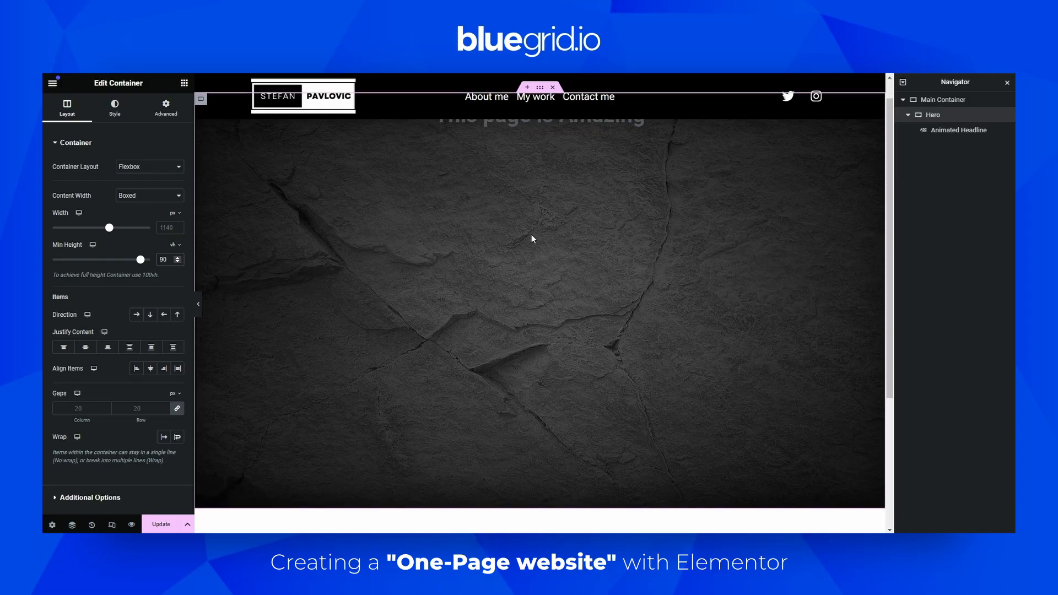
pyautogui.scroll(1, 531, 236)
# Preview the Hero with panels hidden to check the circled 'This page is Amazing' headline, then restore the editor.
pyautogui.click(198, 303)
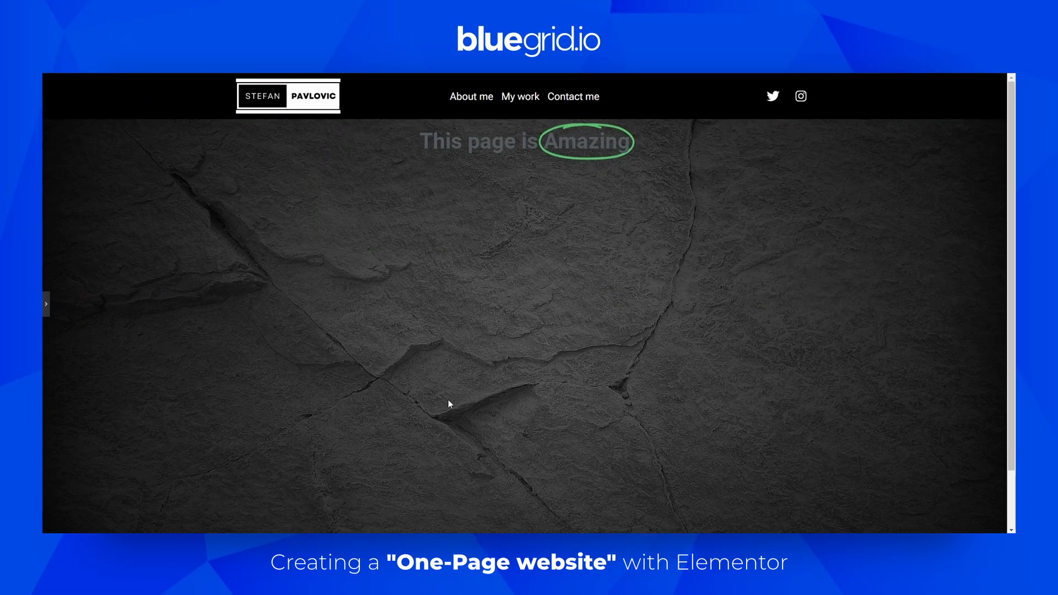
pyautogui.scroll(-1, 658, 303)
pyautogui.scroll(1, 482, 154)
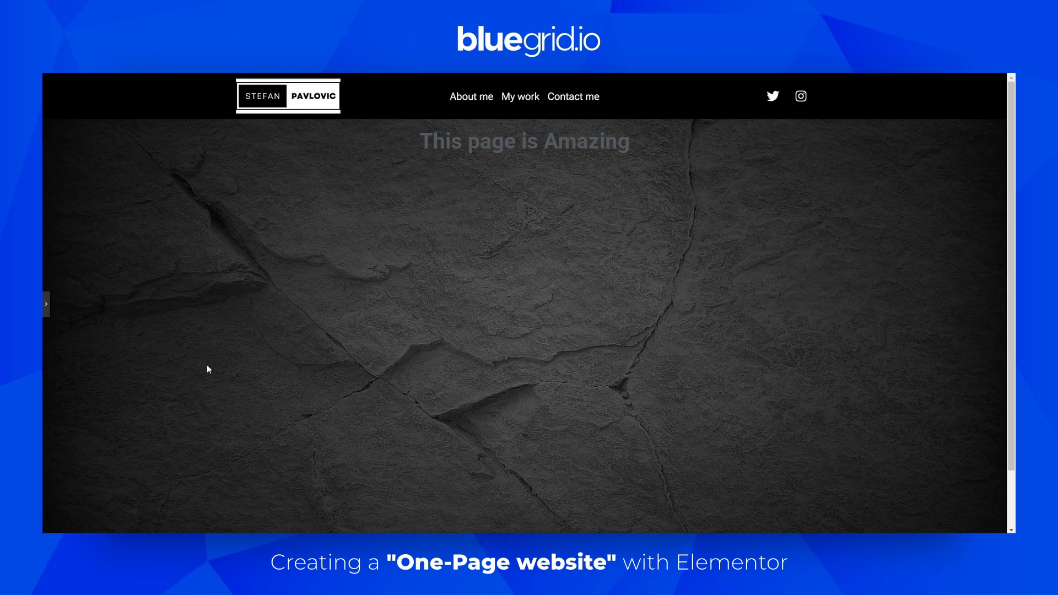
pyautogui.click(46, 307)
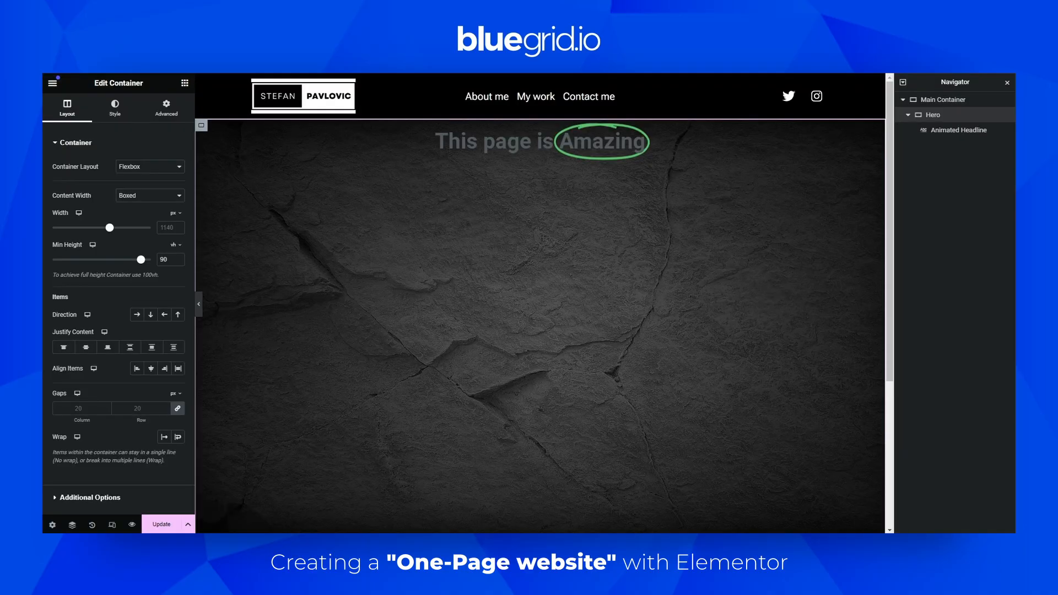
# Change the headline's Before Text to 'WordPress Website Designer' and its highlighted word to the designer's name.
pyautogui.click(972, 130)
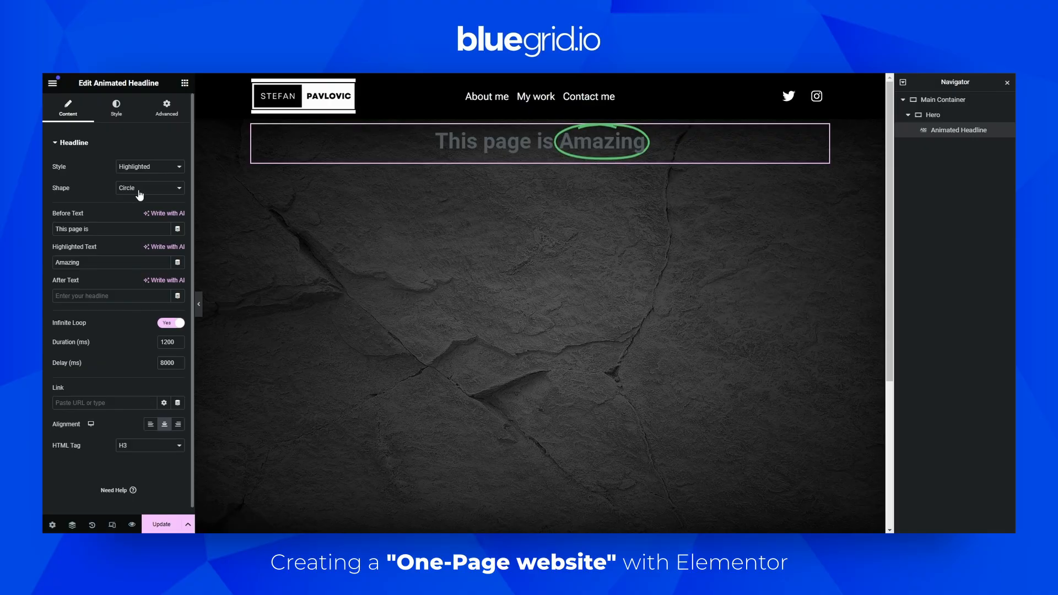
pyautogui.moveTo(108, 229); pyautogui.dragTo(45, 231)
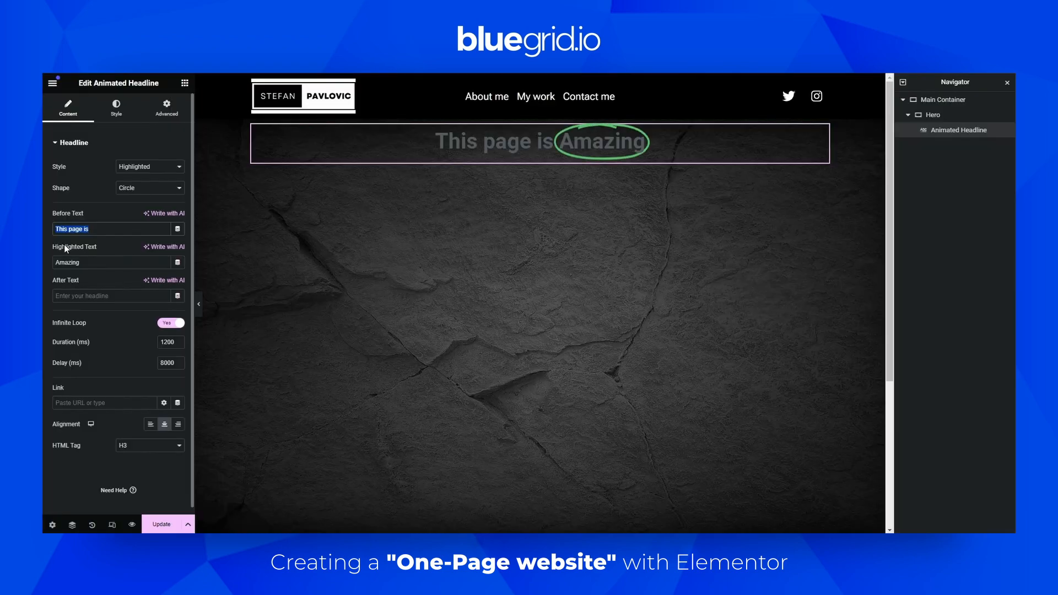
pyautogui.write('W')
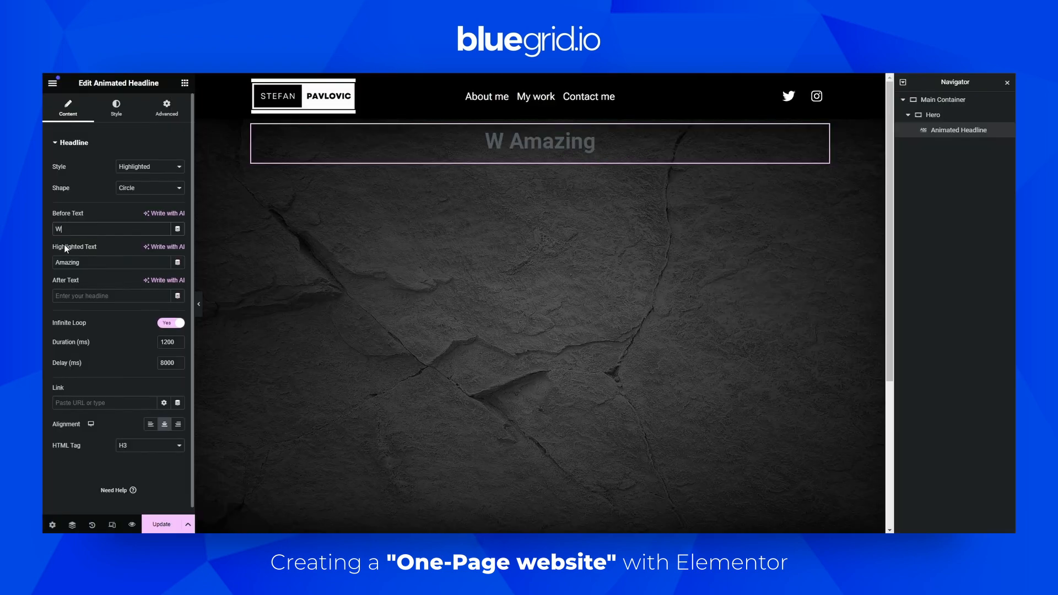
pyautogui.write('ordPress We')
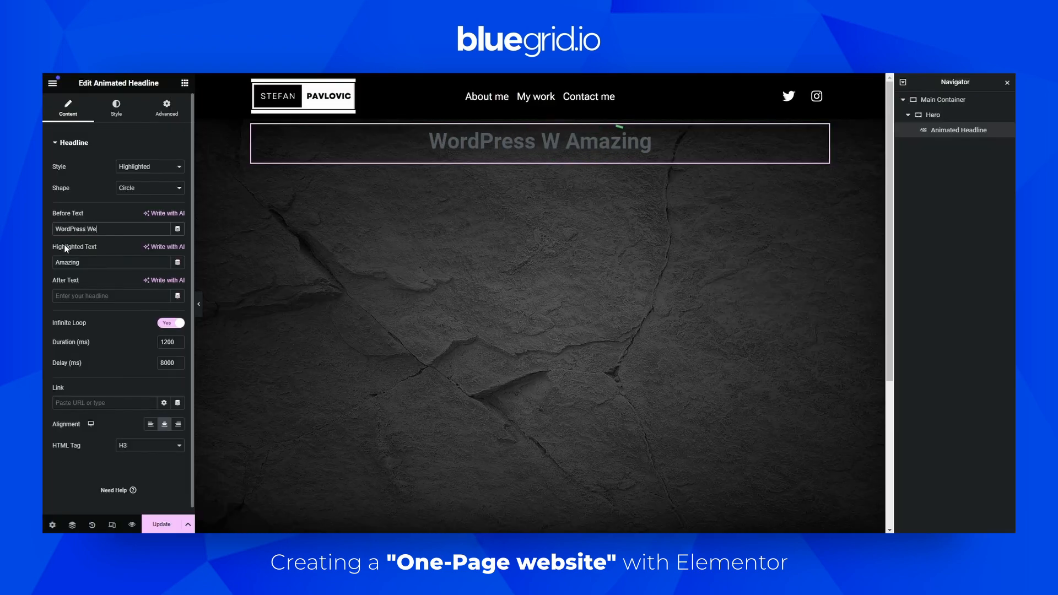
pyautogui.write('bsite Designer')
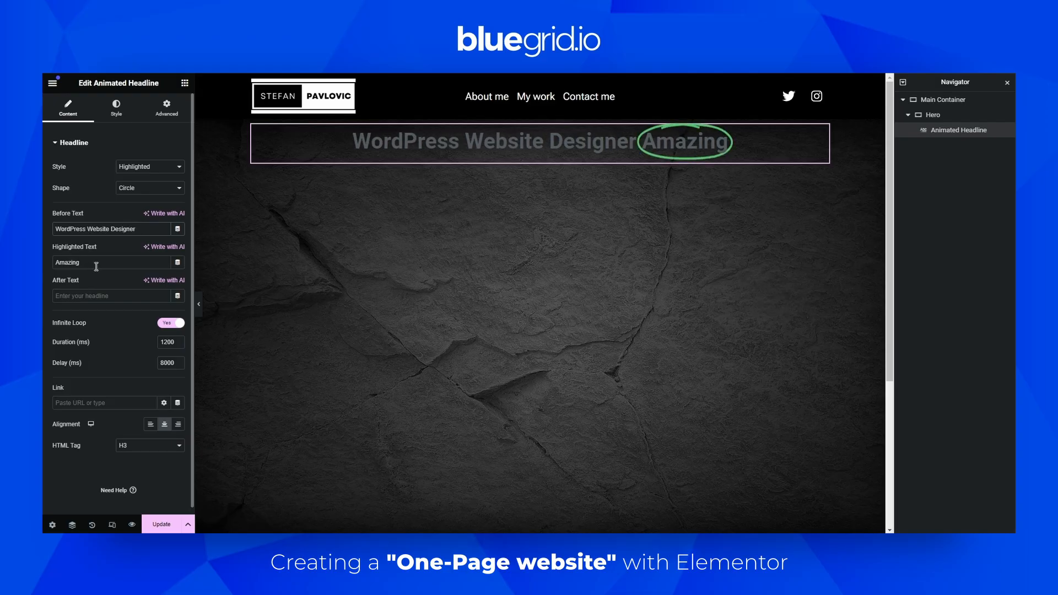
pyautogui.moveTo(96, 267); pyautogui.dragTo(65, 280)
pyautogui.write('Stefan Pa')
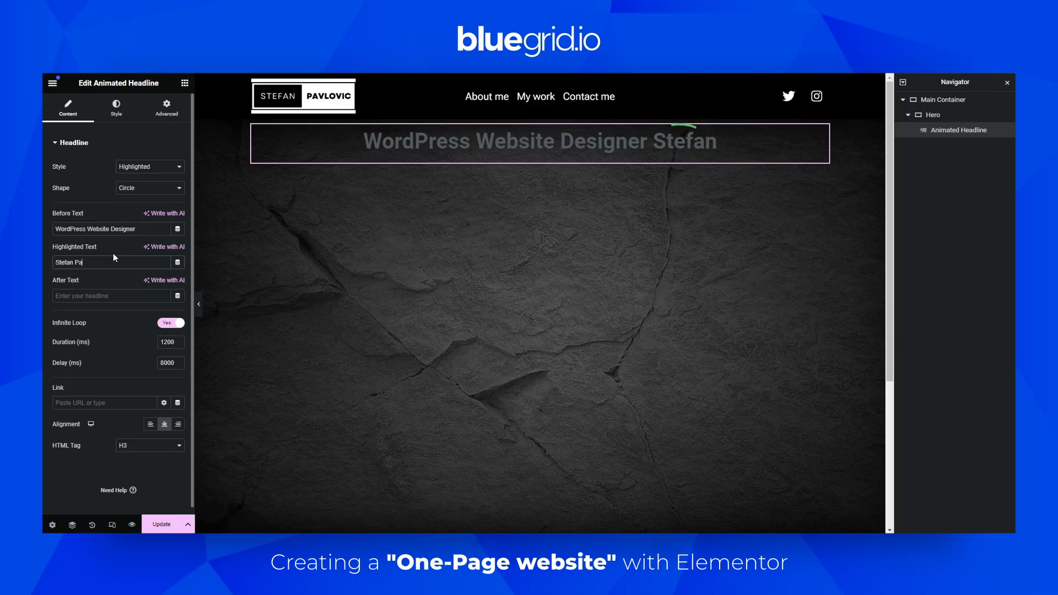
pyautogui.write('vlovic')
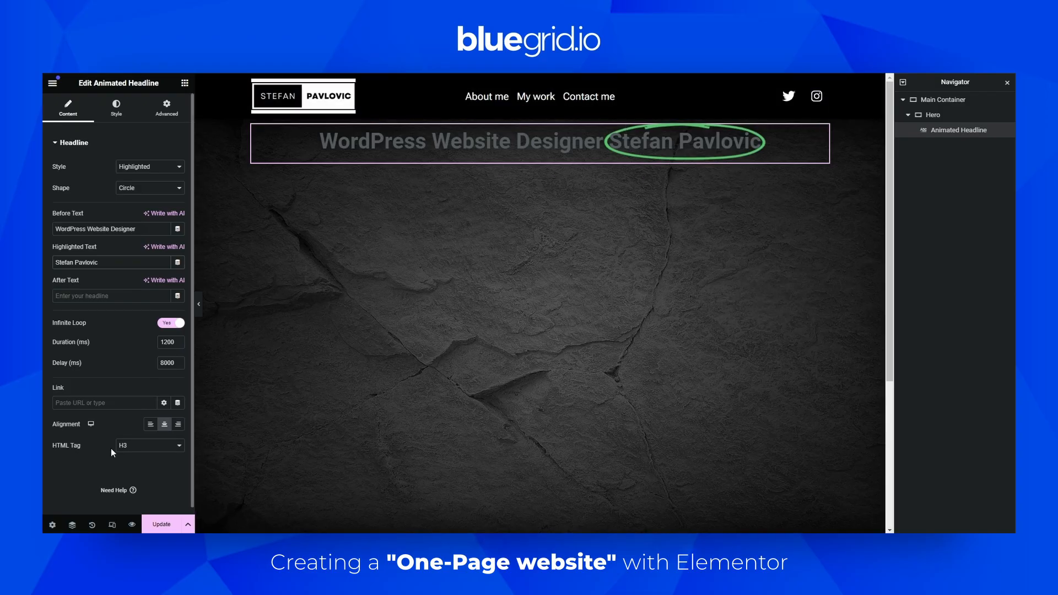
# Switch the animated headline's HTML tag from H3 to H1.
pyautogui.click(145, 455)
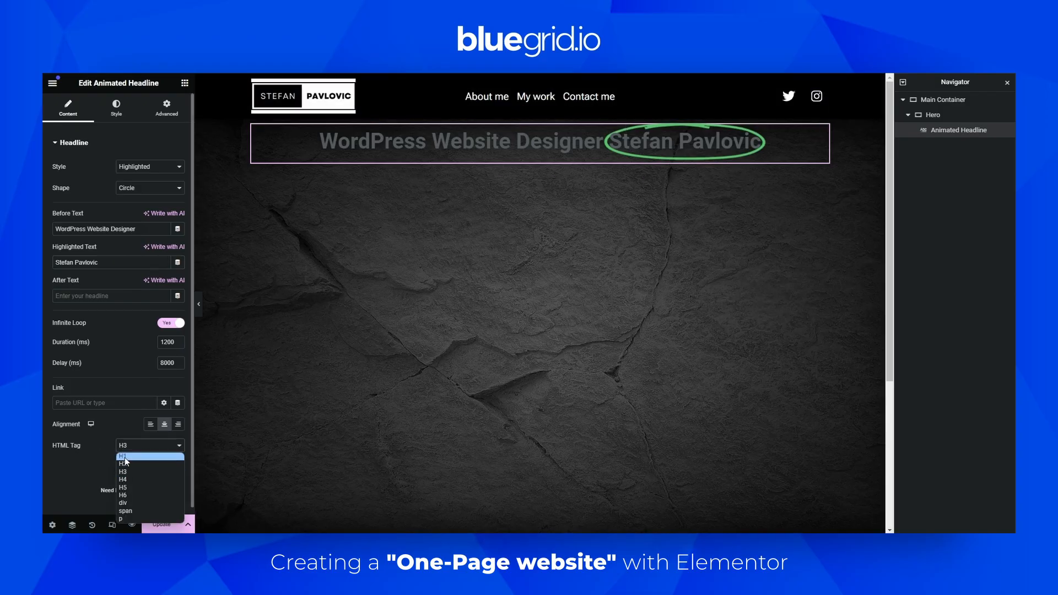
pyautogui.click(125, 457)
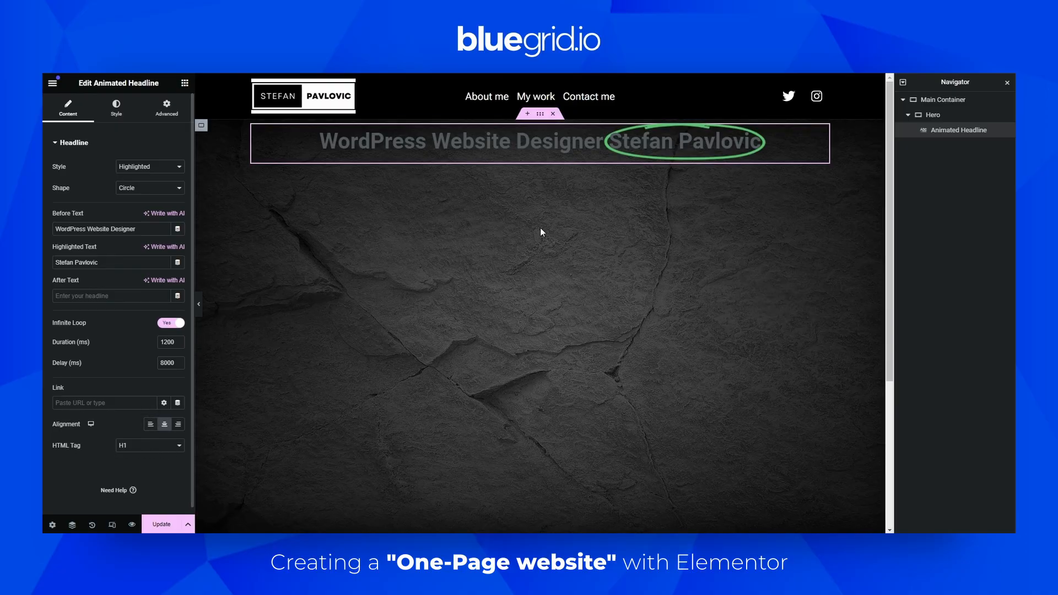
# Set the circle shape colour's opacity to zero and expand the Headline styling section.
pyautogui.click(117, 109)
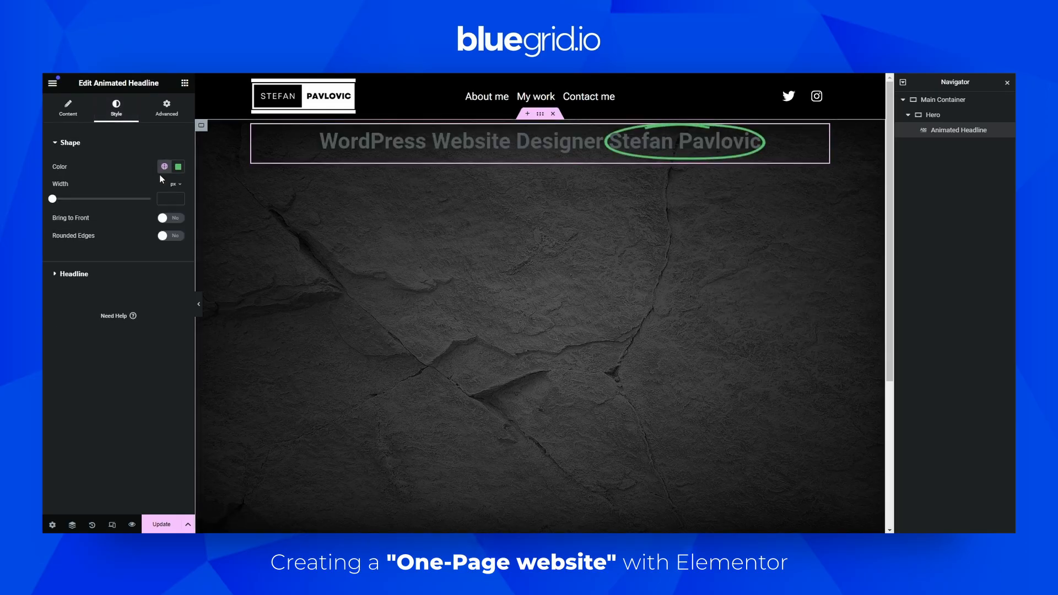
pyautogui.click(182, 168)
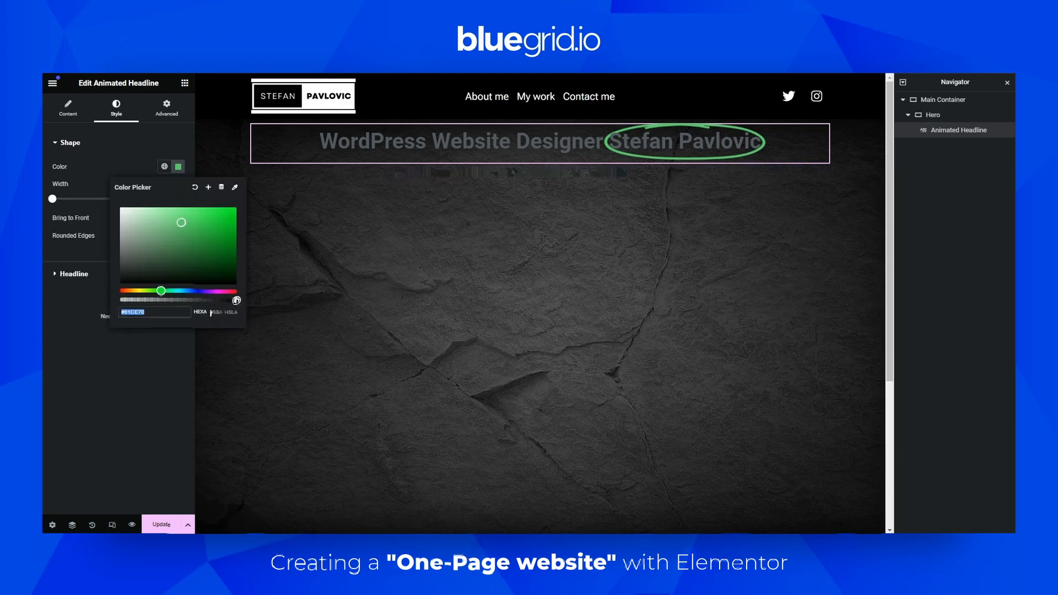
pyautogui.moveTo(235, 299); pyautogui.dragTo(121, 301)
pyautogui.click(78, 321)
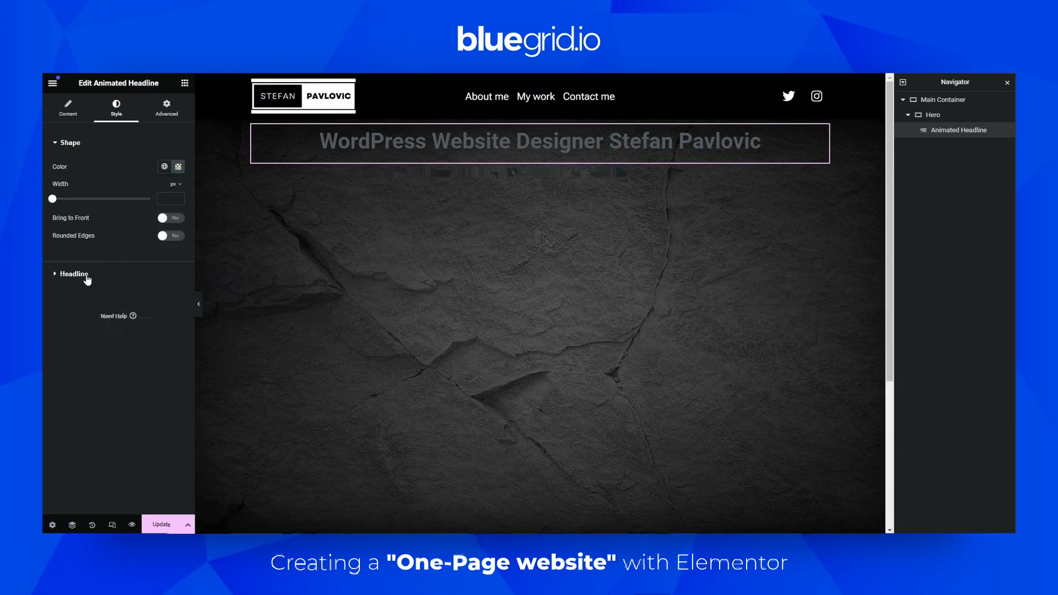
pyautogui.click(115, 273)
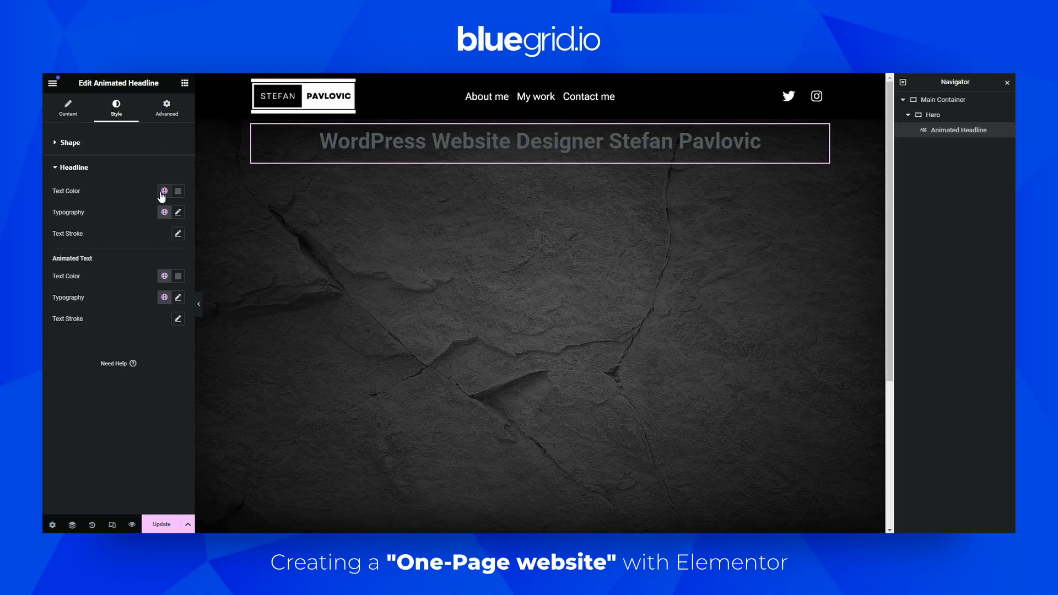
# Apply the Orange global colour to the headline text, leaving the name grey.
pyautogui.click(164, 191)
pyautogui.scroll(-1, 68, 345)
pyautogui.click(68, 343)
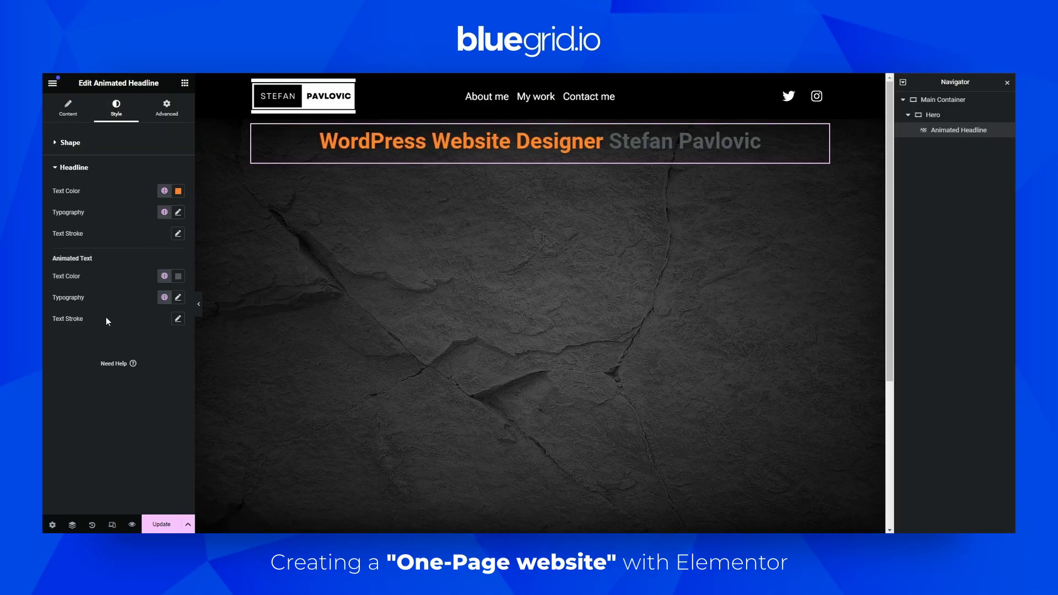
pyautogui.click(163, 213)
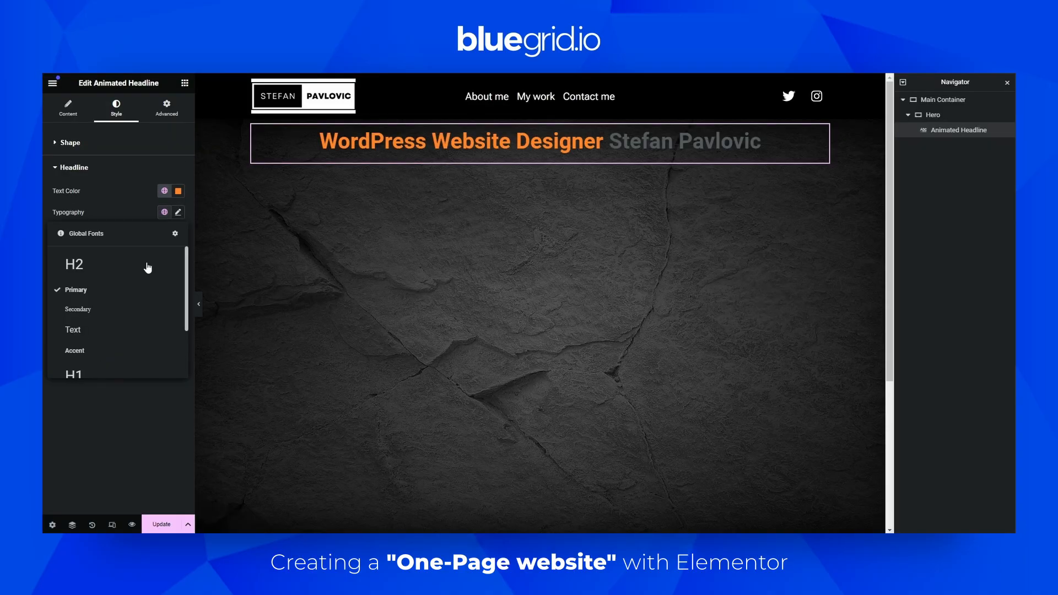
# Add an empty single-column flexbox container at the page bottom, below the Hero.
pyautogui.click(908, 115)
pyautogui.click(940, 100)
pyautogui.scroll(-5, 540, 369)
pyautogui.click(517, 380)
pyautogui.click(508, 416)
pyautogui.click(405, 409)
# Copy the new container into the Main Container and delete the leftover bottom copy.
pyautogui.rightClick(931, 134)
pyautogui.click(911, 196)
pyautogui.rightClick(935, 106)
pyautogui.click(917, 190)
pyautogui.rightClick(936, 148)
pyautogui.click(907, 413)
# Rename the moved container to 'Services' in the Navigator.
pyautogui.doubleClick(940, 131)
pyautogui.write('Services')
pyautogui.press('Return')
# Scroll to the empty Services section and bring up the Elements widget panel.
pyautogui.scroll(3, 640, 298)
pyautogui.scroll(-2, 460, 413)
pyautogui.click(185, 84)
# Drop a Container into Services and name it 'Website design' in the Navigator.
pyautogui.doubleClick(568, 237)
pyautogui.moveTo(83, 243); pyautogui.dragTo(418, 399)
pyautogui.doubleClick(938, 147)
pyautogui.write('Website des')
pyautogui.press('Return')
# Set the Services section's Direction to Row.
pyautogui.click(915, 146)
pyautogui.click(952, 133)
pyautogui.click(138, 317)
# Duplicate the Website design container twice, giving three boxes.
pyautogui.rightClick(942, 145)
pyautogui.click(938, 178)
pyautogui.rightClick(944, 163)
pyautogui.click(915, 198)
# Toggle Services Direction to Column and back to Row so the three boxes sit side by side.
pyautogui.click(940, 146)
pyautogui.click(960, 134)
pyautogui.click(150, 315)
pyautogui.scroll(-1, 551, 386)
pyautogui.click(136, 315)
pyautogui.click(948, 150)
pyautogui.click(914, 147)
# Add a container with a heading reading 'Website design' to the first column.
pyautogui.click(184, 84)
pyautogui.moveTo(80, 243); pyautogui.dragTo(313, 356)
pyautogui.click(185, 84)
pyautogui.moveTo(89, 320); pyautogui.dragTo(298, 361)
pyautogui.scroll(5, 574, 181)
pyautogui.scroll(-4, 447, 306)
pyautogui.scroll(-1, 447, 308)
pyautogui.moveTo(133, 179); pyautogui.dragTo(54, 179)
pyautogui.write('Website design')
# Make the Website design heading black and centre it.
pyautogui.click(116, 108)
pyautogui.click(164, 188)
pyautogui.click(138, 315)
pyautogui.click(151, 167)
# Give the heading the H3 global font, after trying H2 and Button text.
pyautogui.click(163, 210)
pyautogui.scroll(-3, 140, 297)
pyautogui.scroll(3, 132, 281)
pyautogui.click(130, 263)
pyautogui.click(86, 109)
pyautogui.click(122, 121)
pyautogui.click(165, 210)
pyautogui.scroll(-2, 97, 353)
pyautogui.click(98, 339)
pyautogui.click(164, 209)
pyautogui.scroll(-2, 105, 364)
pyautogui.click(103, 362)
pyautogui.click(165, 209)
pyautogui.scroll(-2, 130, 286)
pyautogui.click(102, 334)
# Add an image to the card and arrange it below the heading in the Navigator.
pyautogui.click(184, 82)
pyautogui.moveTo(132, 331); pyautogui.dragTo(337, 333)
pyautogui.click(942, 166)
pyautogui.moveTo(947, 199); pyautogui.dragTo(958, 159)
pyautogui.click(918, 177)
pyautogui.moveTo(948, 176); pyautogui.dragTo(947, 162)
pyautogui.click(947, 166)
# Add a container below the image with a button labelled 'See my work'.
pyautogui.click(185, 83)
pyautogui.moveTo(83, 237); pyautogui.dragTo(636, 357)
pyautogui.click(184, 83)
pyautogui.moveTo(78, 420); pyautogui.dragTo(337, 506)
pyautogui.moveTo(155, 189); pyautogui.dragTo(93, 193)
pyautogui.write('See my work')
# Centre the button and give it the Text global font with white text.
pyautogui.scroll(-5, 503, 286)
pyautogui.click(121, 107)
pyautogui.click(150, 167)
pyautogui.click(166, 188)
pyautogui.click(84, 302)
pyautogui.click(165, 252)
pyautogui.click(65, 406)
# Give the button the green Accent background and square 0 corners.
pyautogui.click(165, 294)
pyautogui.scroll(-1, 141, 358)
pyautogui.click(132, 392)
pyautogui.click(199, 304)
pyautogui.click(47, 305)
pyautogui.click(165, 355)
pyautogui.click(165, 358)
pyautogui.click(165, 358)
# Reduce the padding of the Website design card.
pyautogui.click(919, 192)
pyautogui.click(962, 150)
pyautogui.click(167, 121)
pyautogui.click(166, 219)
# Give the button's inner container a Classic white background.
pyautogui.click(955, 165)
pyautogui.click(112, 110)
pyautogui.click(137, 188)
pyautogui.click(178, 216)
pyautogui.click(165, 209)
pyautogui.click(80, 358)
# Set the card image to Full resolution and insert the web-design image from the Media Library.
pyautogui.scroll(5, 618, 259)
pyautogui.click(946, 178)
pyautogui.click(129, 249)
pyautogui.click(135, 299)
pyautogui.click(114, 196)
pyautogui.click(819, 311)
pyautogui.click(977, 506)
# Make the button's container background black.
pyautogui.click(933, 194)
pyautogui.click(114, 106)
pyautogui.click(164, 211)
pyautogui.click(160, 337)
# Give the 'See my work' button a white background and black text.
pyautogui.click(420, 435)
pyautogui.click(164, 295)
pyautogui.click(83, 442)
pyautogui.click(165, 252)
pyautogui.click(168, 379)
# Set the Website design card's gap to 0.
pyautogui.click(918, 192)
pyautogui.click(953, 149)
pyautogui.click(72, 114)
pyautogui.scroll(-2, 116, 308)
pyautogui.click(74, 353)
pyautogui.write('0')
# Duplicate a container on the page, then delete the unwanted copy.
pyautogui.rightClick(956, 148)
pyautogui.rightClick(258, 251)
pyautogui.click(276, 279)
pyautogui.rightClick(943, 177)
pyautogui.click(908, 440)
# Duplicate the Website design card twice in the Navigator.
pyautogui.click(912, 152)
pyautogui.click(905, 150)
pyautogui.rightClick(952, 149)
pyautogui.click(920, 187)
pyautogui.rightClick(931, 167)
pyautogui.click(927, 203)
# Delete the extra fourth and fifth cards so three cards remain.
pyautogui.click(958, 198)
pyautogui.click(948, 208)
pyautogui.click(947, 194)
pyautogui.rightClick(946, 194)
pyautogui.click(910, 457)
pyautogui.rightClick(931, 193)
pyautogui.click(914, 459)
# Clear the second card's name and rename the third card 'SEO'.
pyautogui.doubleClick(942, 169)
pyautogui.press('Delete')
pyautogui.press('Delete')
pyautogui.press('Delete')
pyautogui.press('Delete')
pyautogui.press('Delete')
pyautogui.doubleClick(945, 177)
pyautogui.write('SEO')
pyautogui.press('Return')
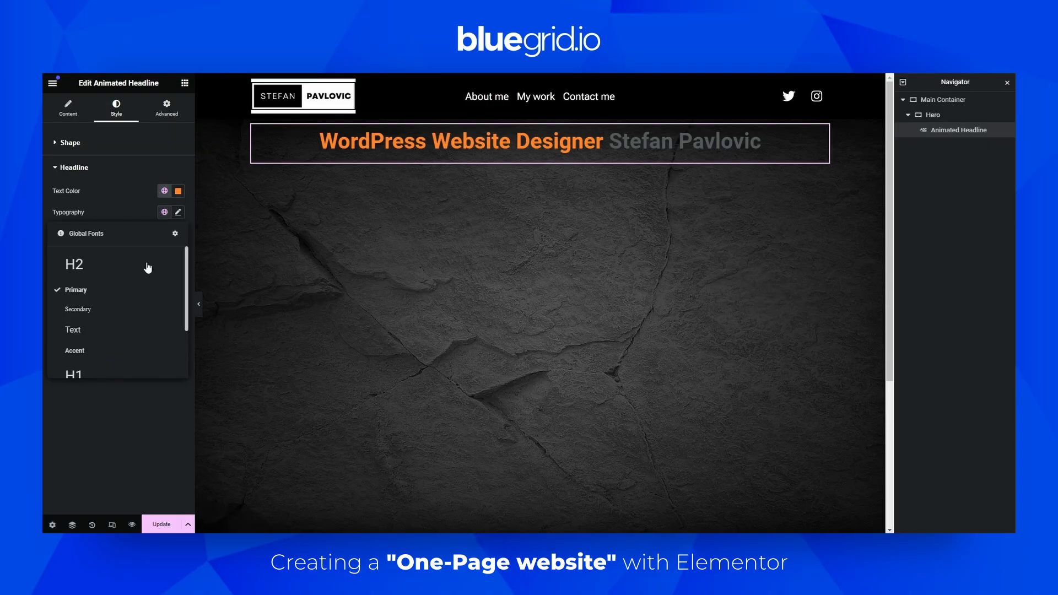